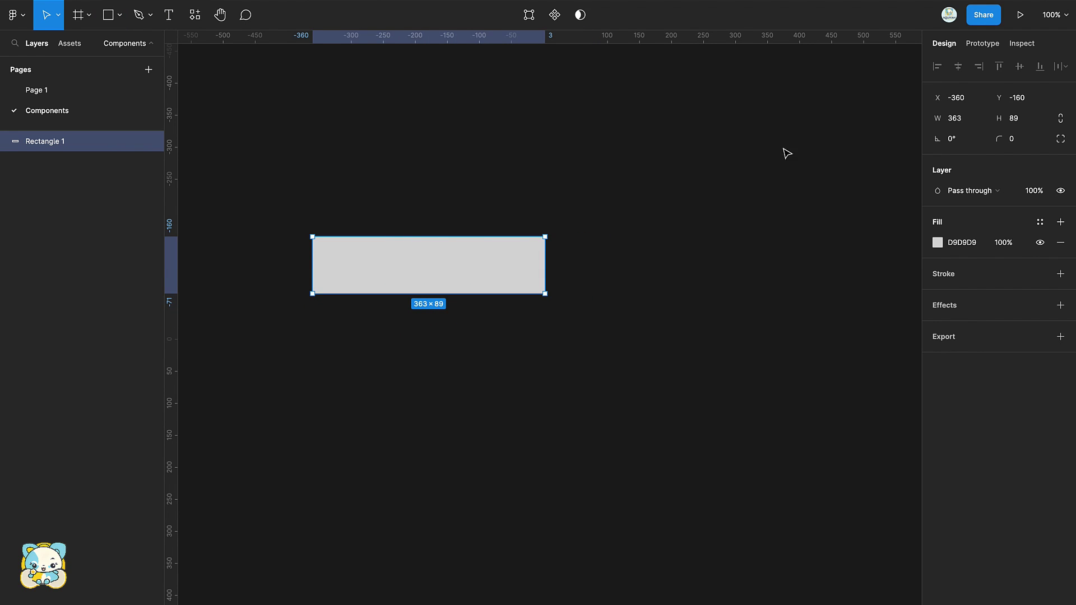
Set the rectangle's width to 366 and its corner radius to 10.
click(954, 118)
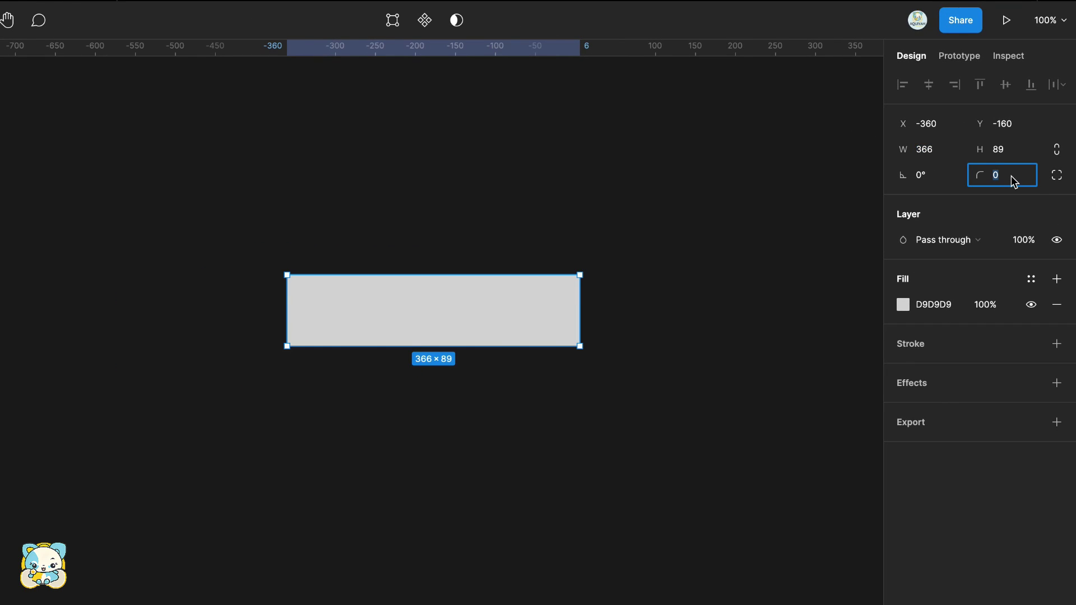
text(10)
key(Return)
Change the rectangle's fill colour to FFFFFF.
click(936, 304)
text(FFFFFF)
key(Return)
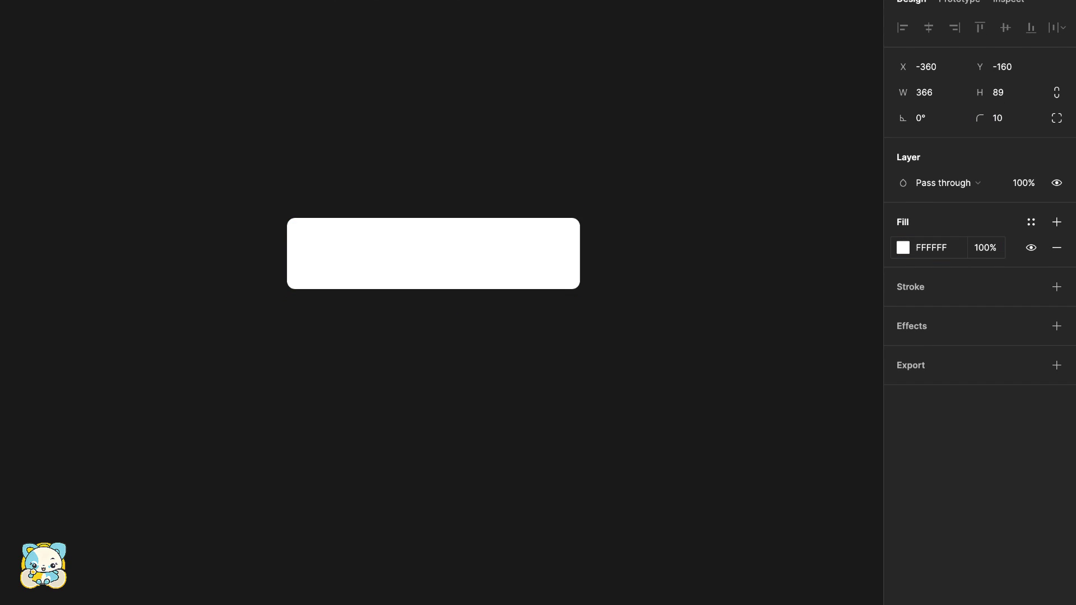
Add a "Hover" text label in Poppins Medium 30, coloured 333F47, and centre it on the white rectangle.
key(t)
click(399, 245)
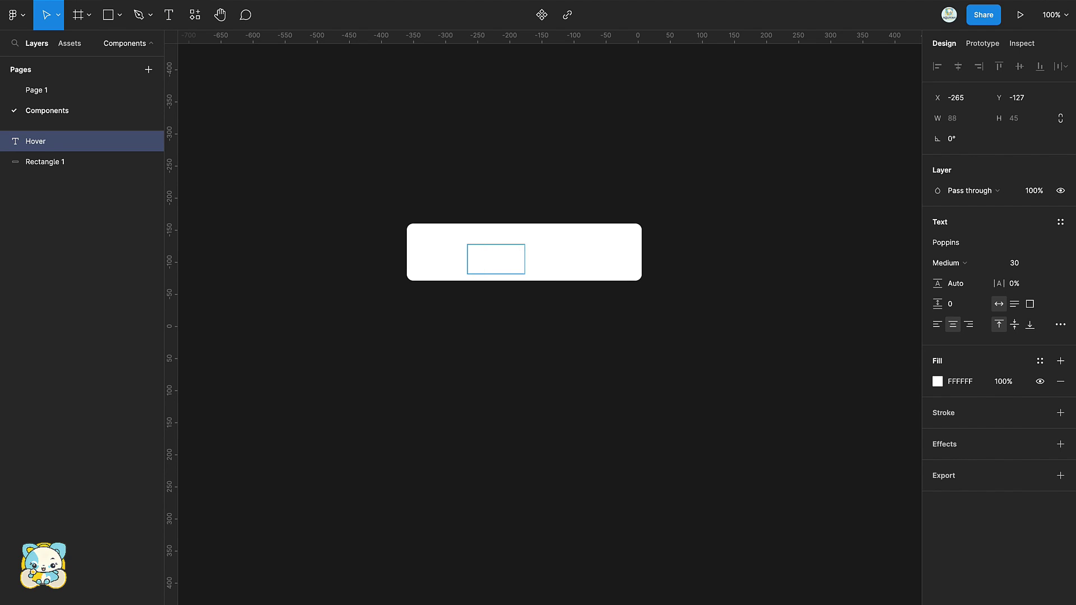
click(936, 381)
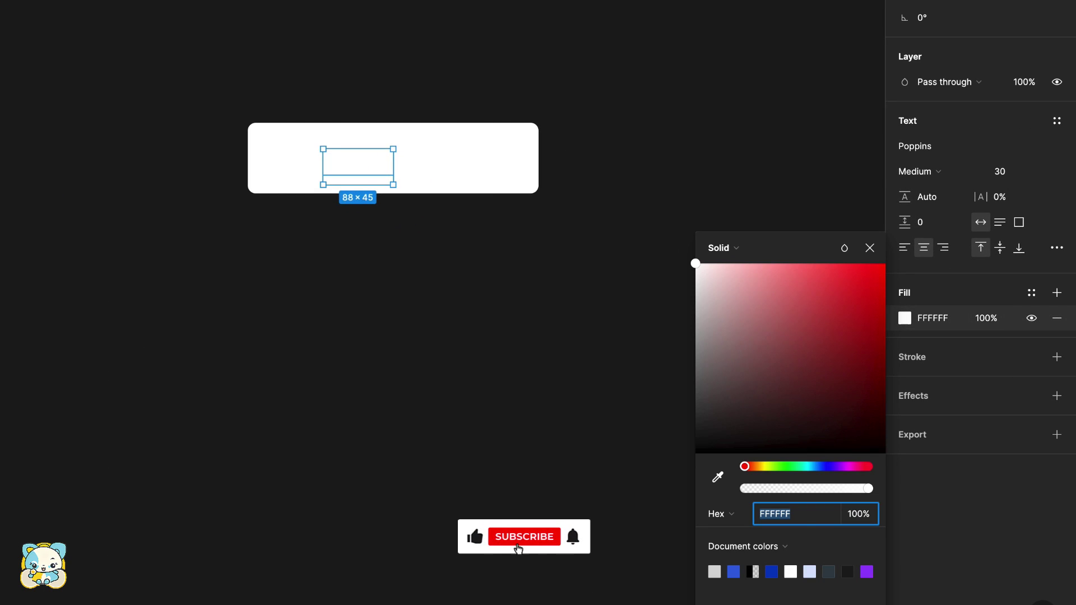
click(830, 571)
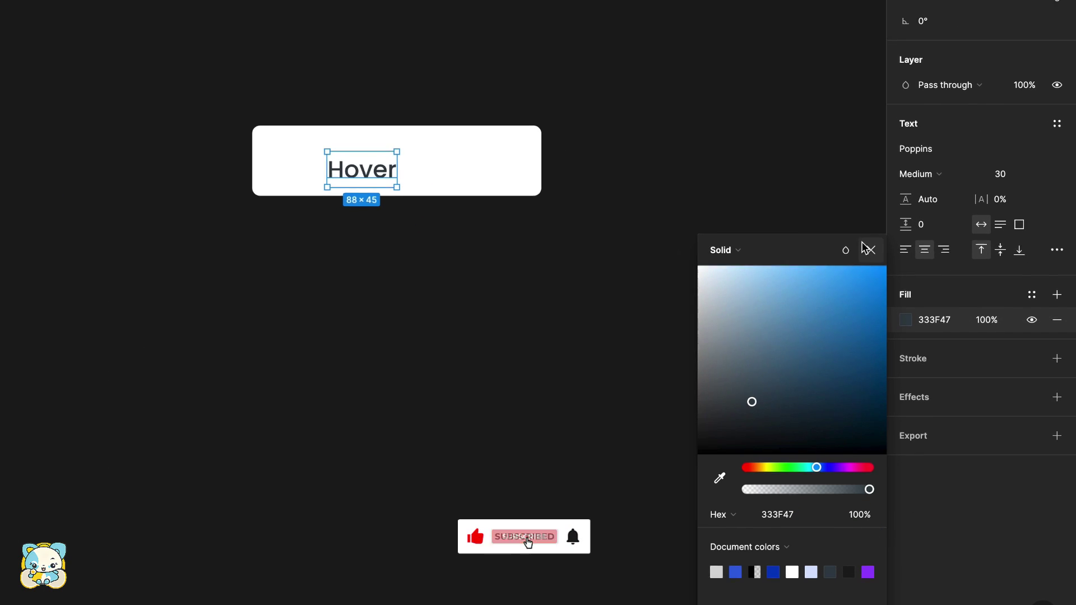
click(869, 248)
drag(493, 265, 521, 258)
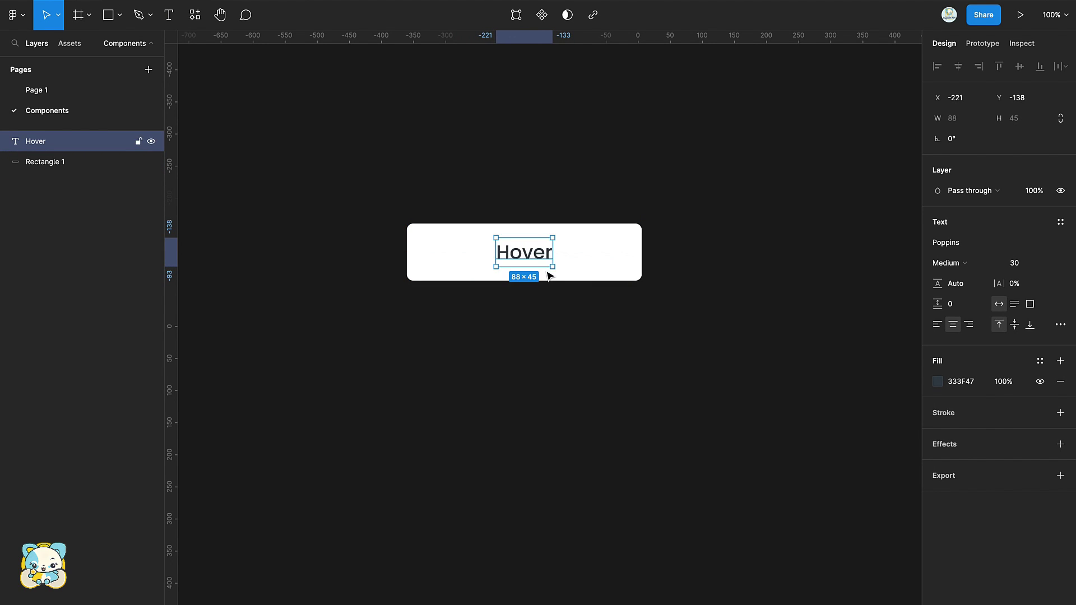
click(776, 446)
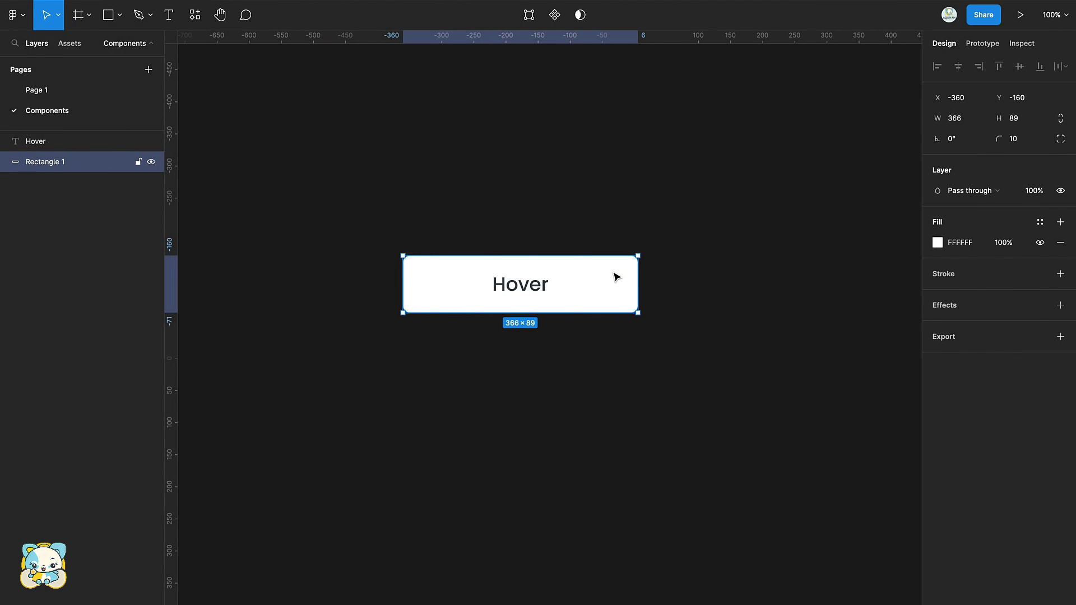
Duplicate the white rectangle and rename the copy "top line".
key(super+d)
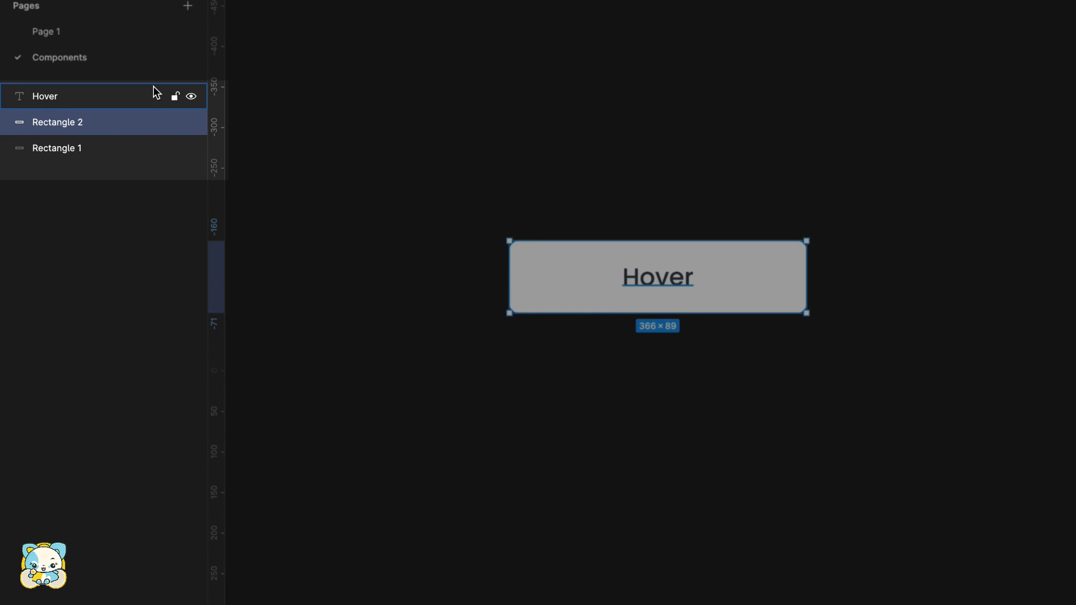
double_click(62, 123)
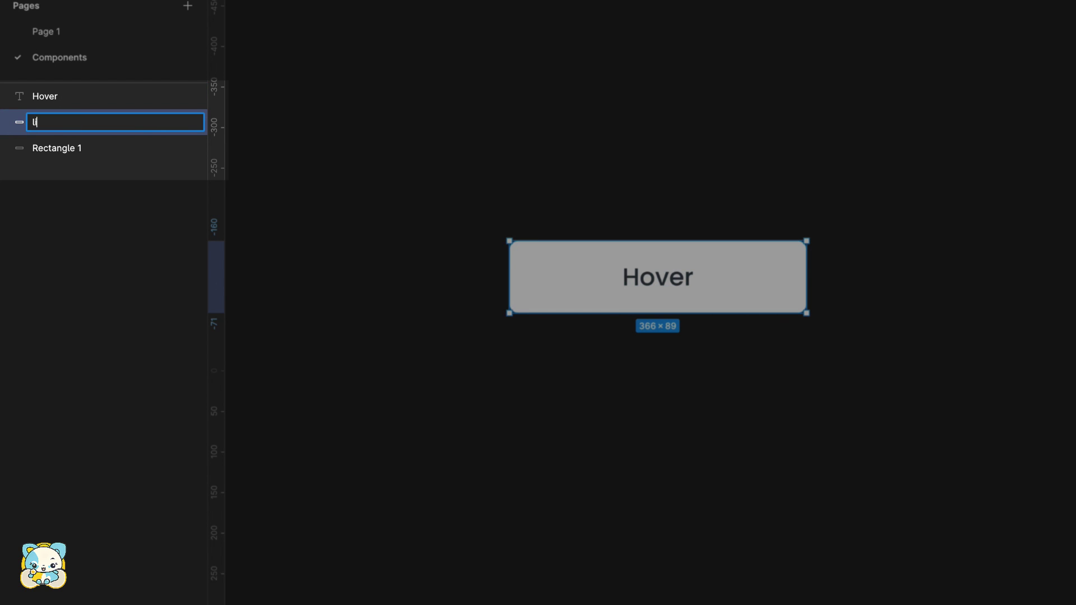
key(Return)
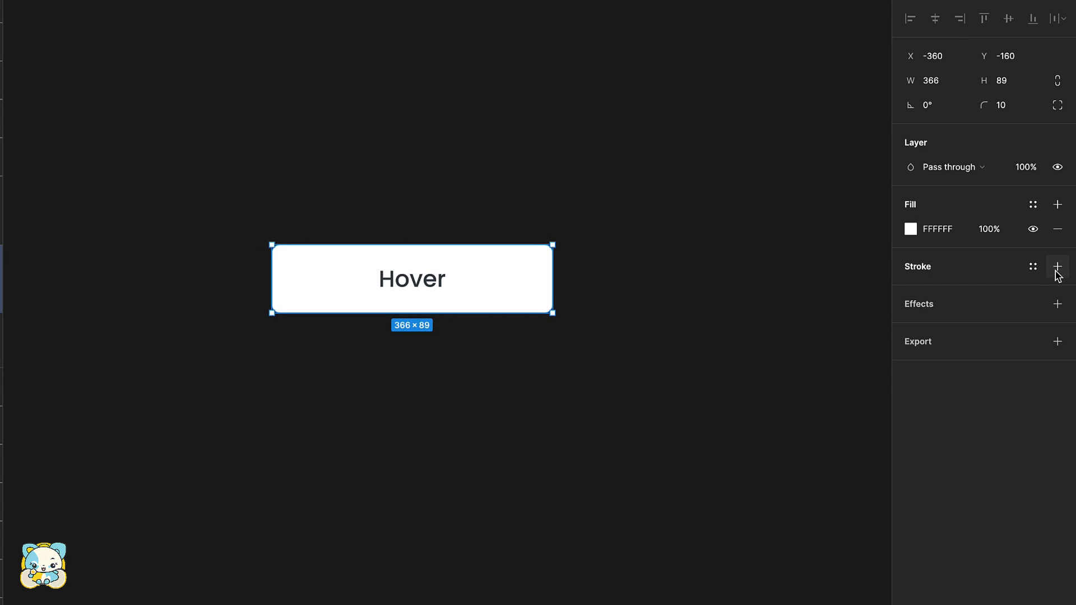
Give the top line rectangle an inside stroke of 2 in colour 063ABF and remove its fill.
click(1057, 266)
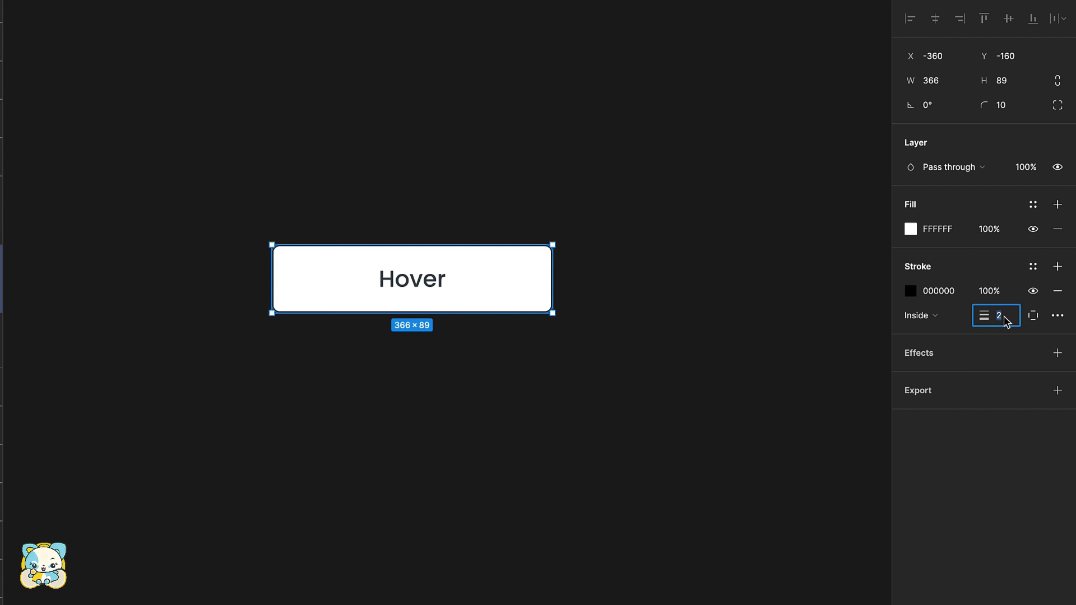
click(909, 292)
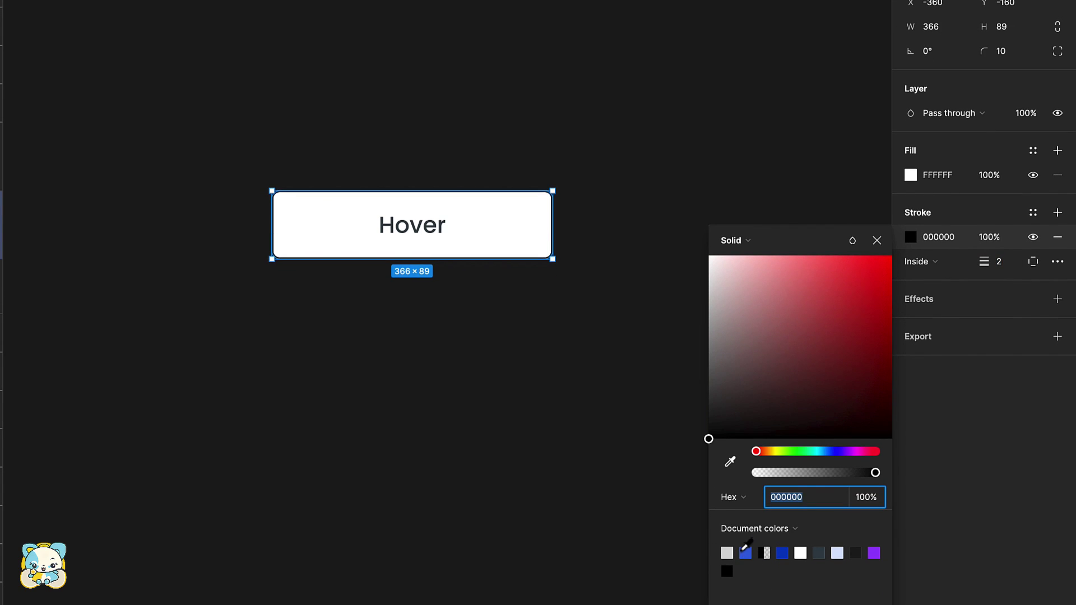
click(743, 551)
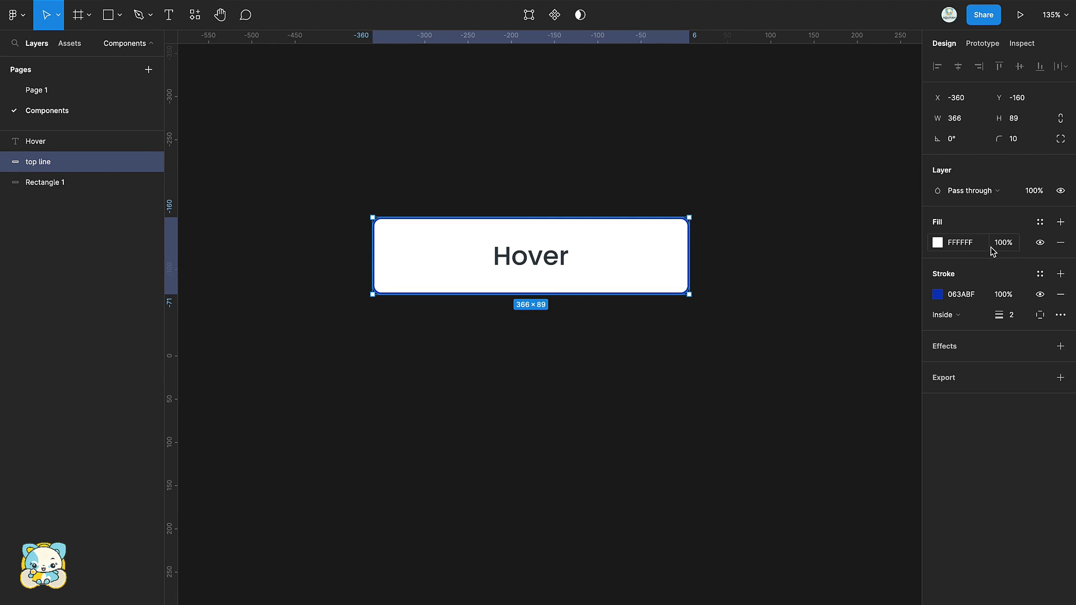
click(1061, 242)
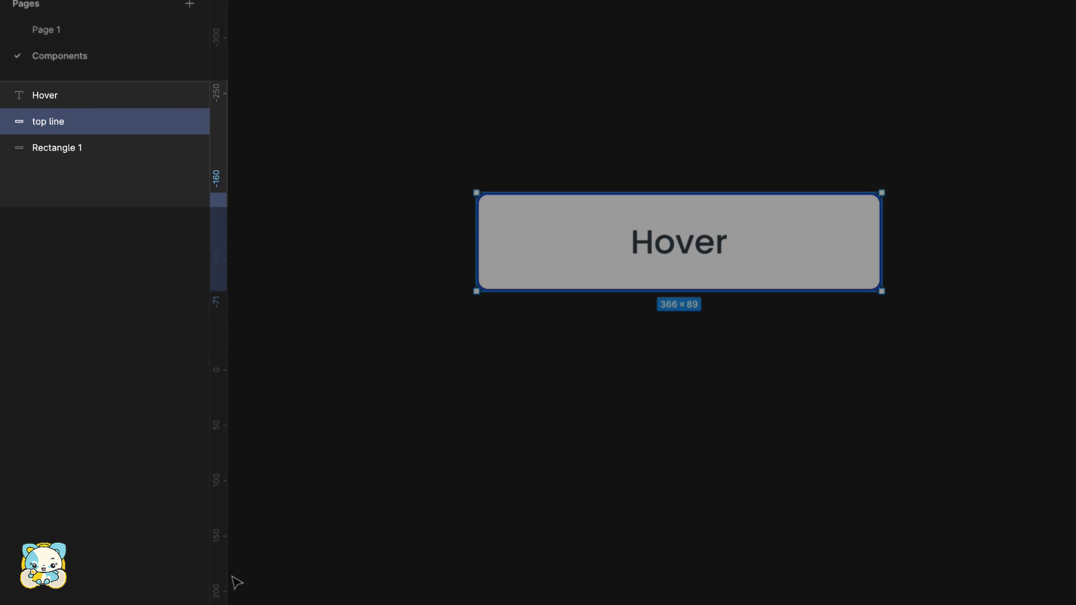
Duplicate the top line layer and rename the lower of the two "bottom line".
key(super+d)
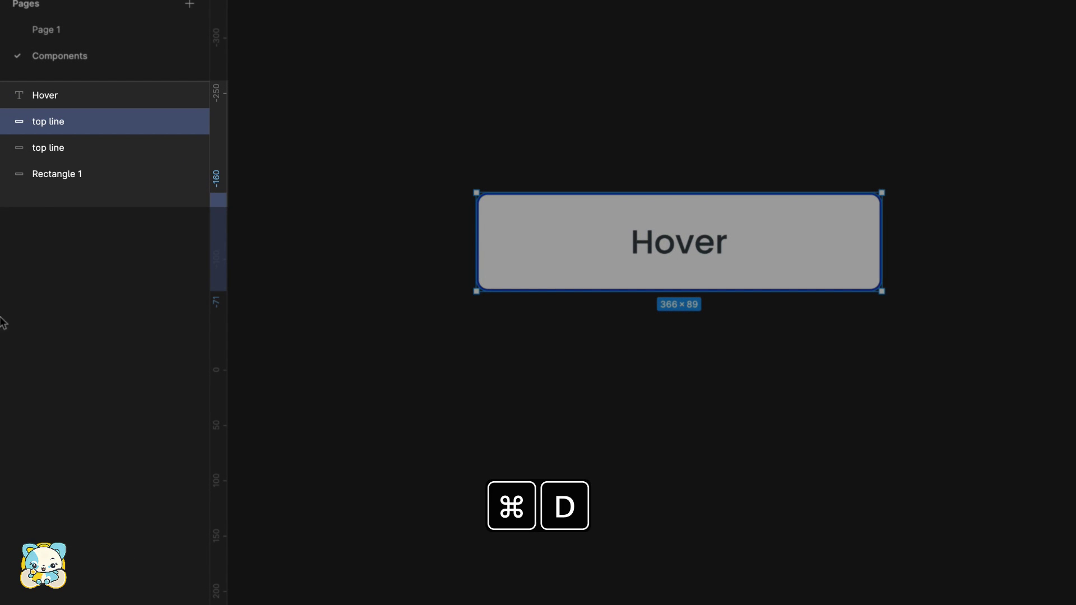
double_click(32, 148)
click(32, 148)
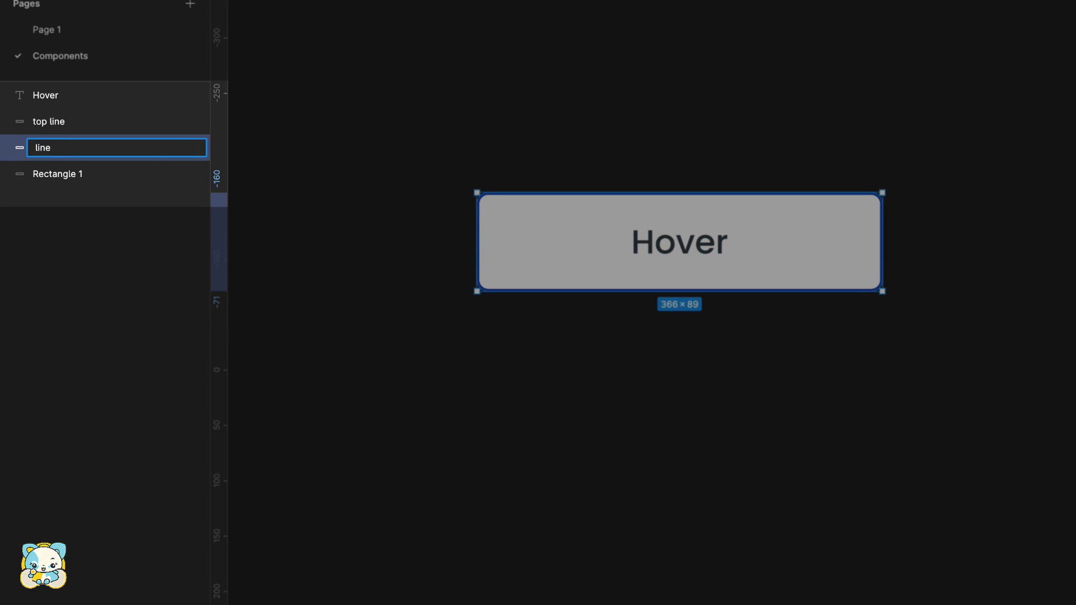
text(bottom)
key(Return)
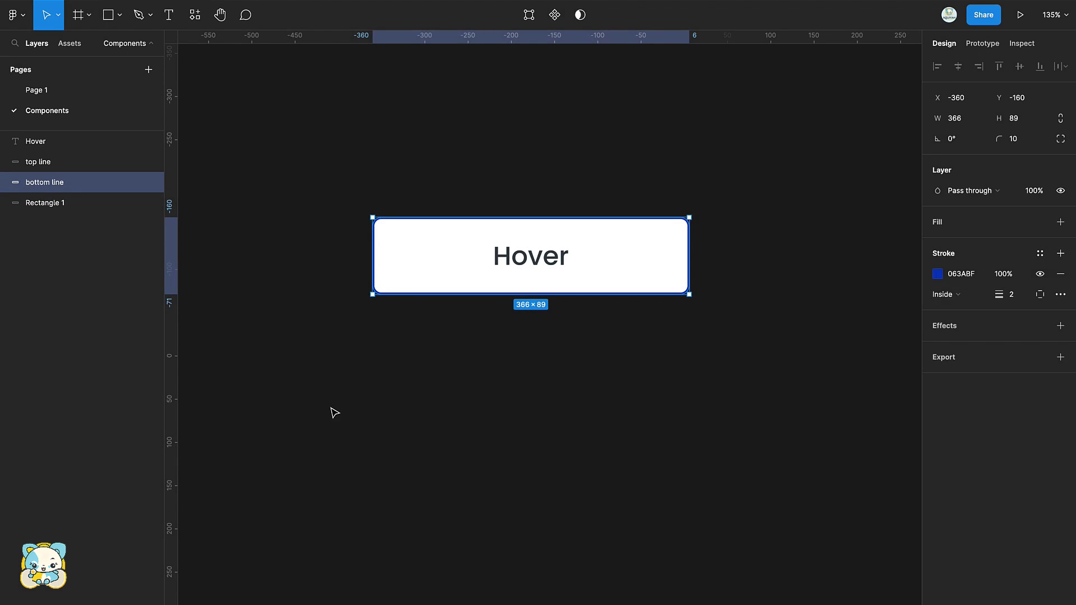
Draw a vertical rectangle about 19 × 105 over the button's left edge and give it a corner radius of 30.
click(430, 445)
key(r)
super+scroll(476, 269, up, 3)
scroll(422, 239, up, 3)
drag(409, 197, 440, 378)
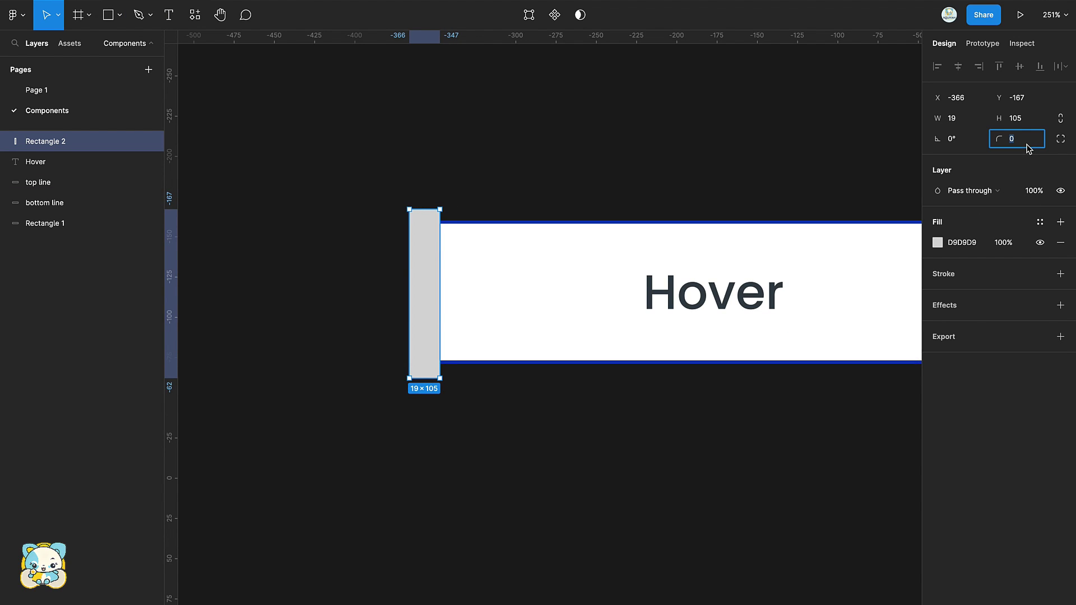
click(397, 290)
scroll(398, 290, right, 1)
click(400, 293)
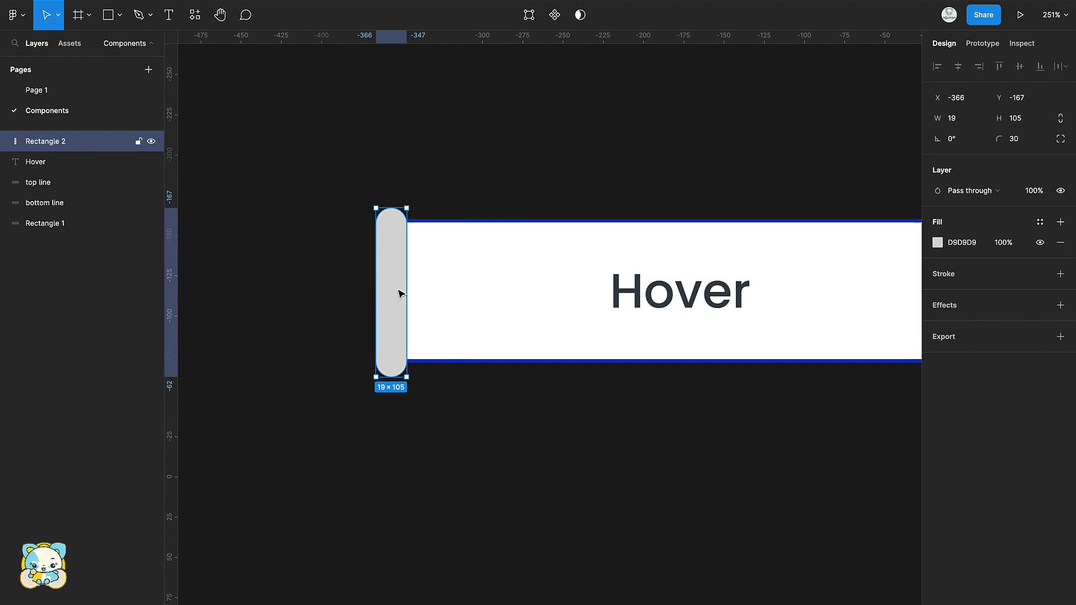
Duplicate the vertical strip and reshape the copy into a horizontal bar about 393 × 27 along the button's bottom edge.
key(super+d)
drag(399, 262, 401, 385)
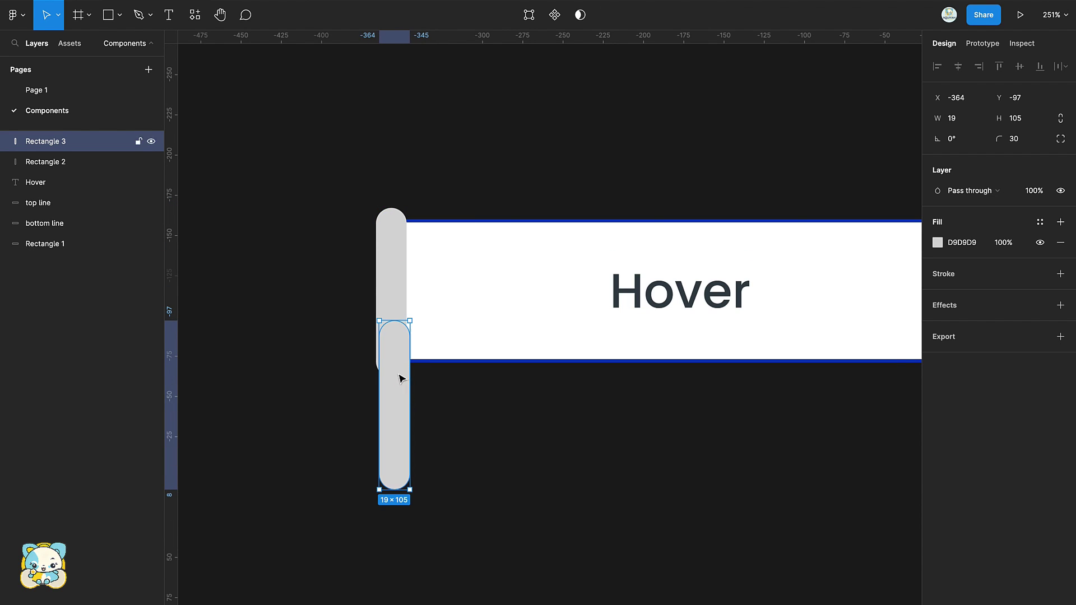
drag(394, 489, 395, 408)
drag(399, 372, 396, 385)
drag(392, 424, 776, 374)
scroll(778, 377, right, 3)
scroll(778, 377, down, 1)
drag(635, 311, 869, 311)
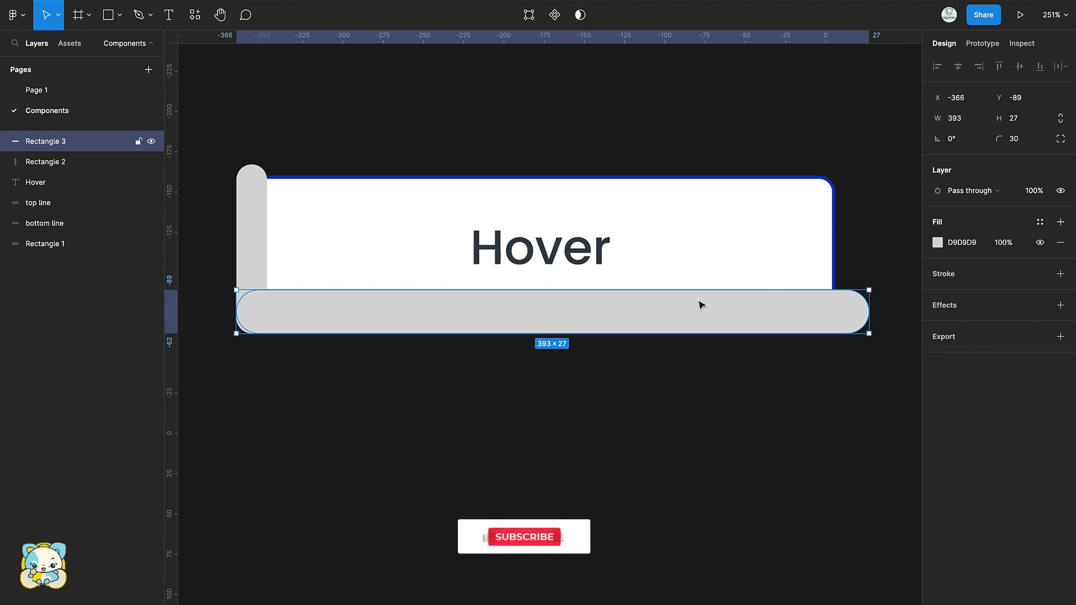
Make the horizontal bar thinner and shorter to suit the button's bottom edge, and set its corner radius to 10.
drag(685, 291, 686, 309)
drag(863, 325, 797, 326)
text(10)
key(Return)
Narrow the vertical strip on the left and trim its height to about 94, aligning it with the button and horizontal bar.
click(262, 279)
drag(245, 333, 245, 328)
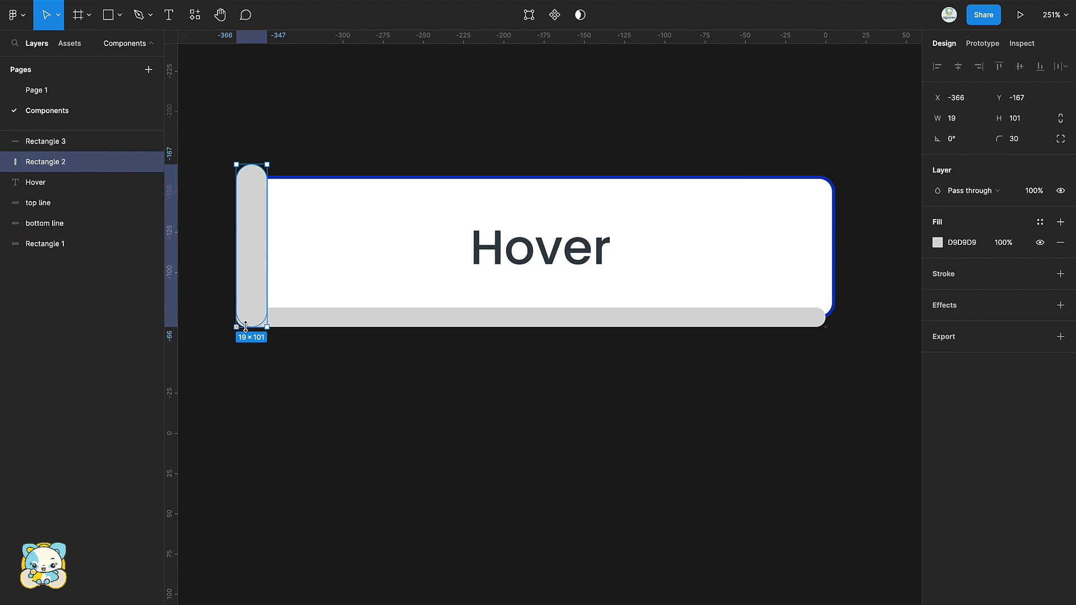
drag(267, 232, 257, 232)
click(307, 144)
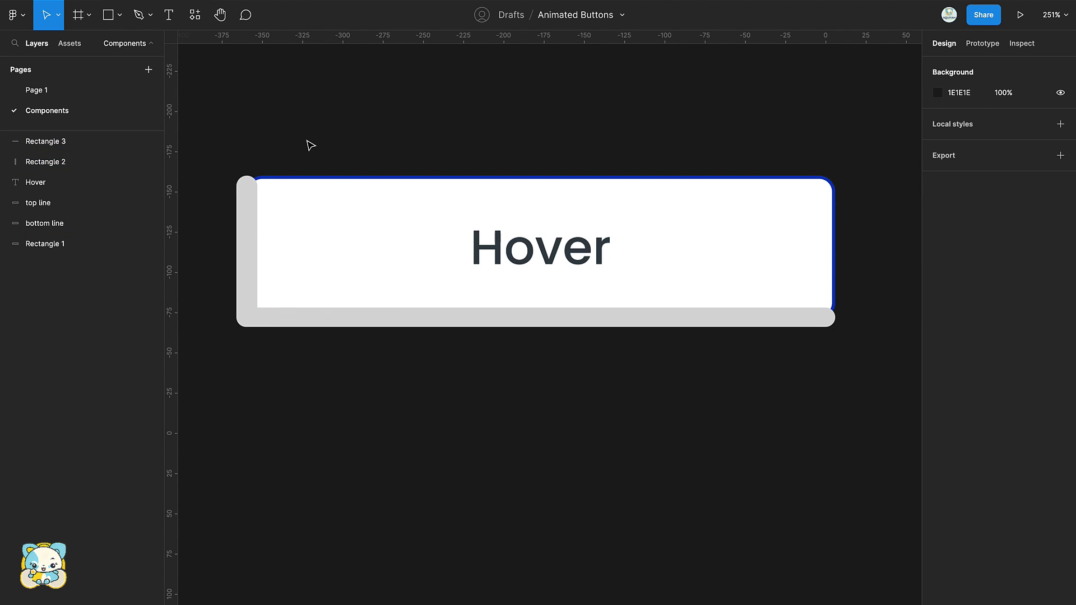
Combine the vertical strip and horizontal bar with Union selection and rename the result "bottom union".
click(247, 235)
shift+click(321, 324)
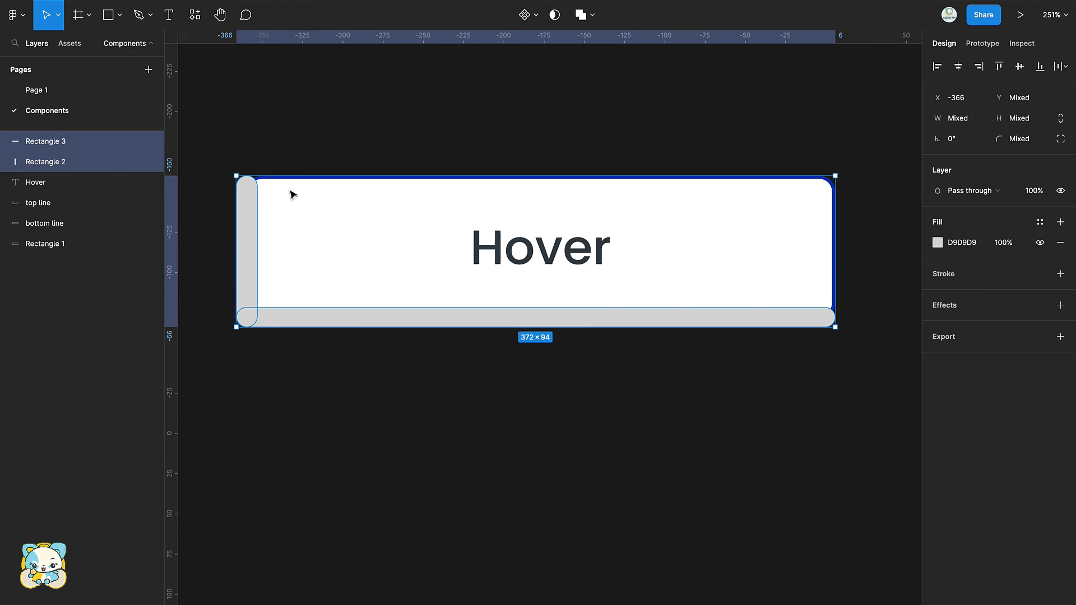
click(592, 15)
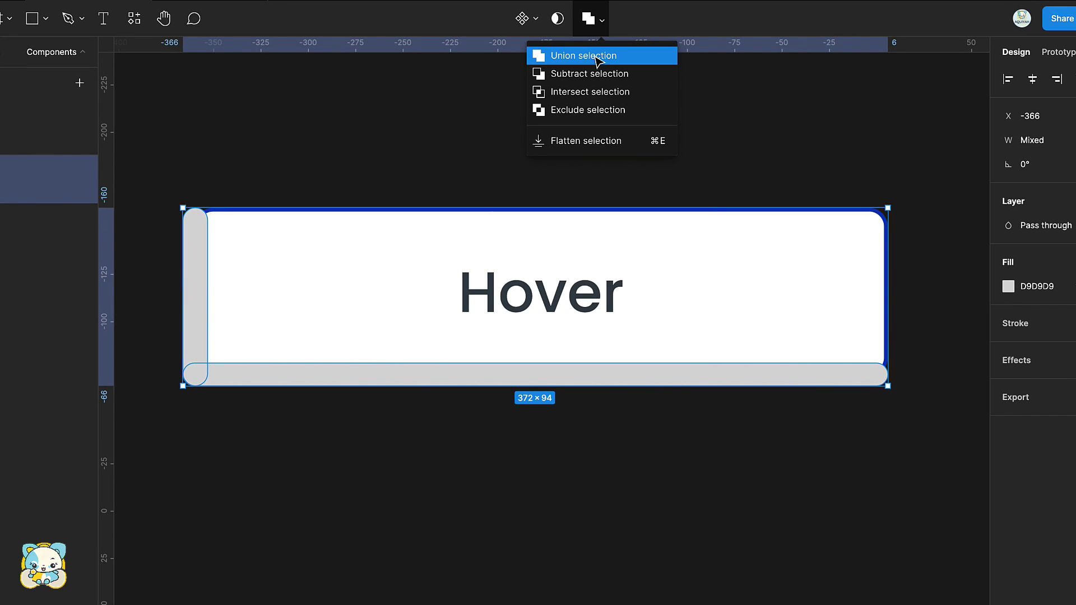
click(597, 56)
double_click(45, 157)
text(bo)
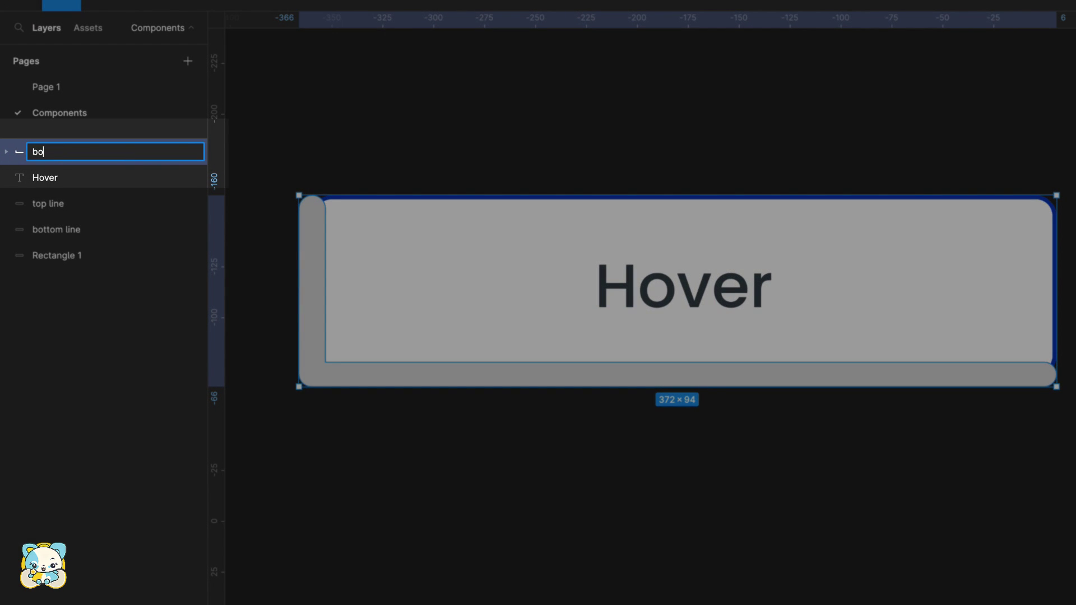
text(ttom union)
key(Return)
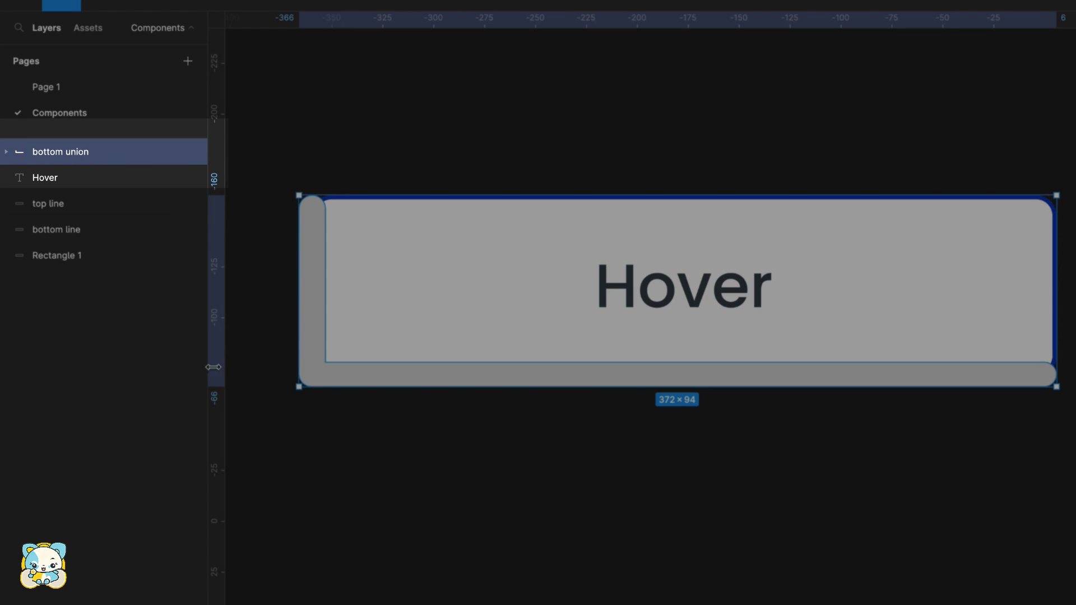
Duplicate the bottom union shape and flip the copy vertically and horizontally to cover the button's top and right edges.
key(super+d)
right_click(399, 378)
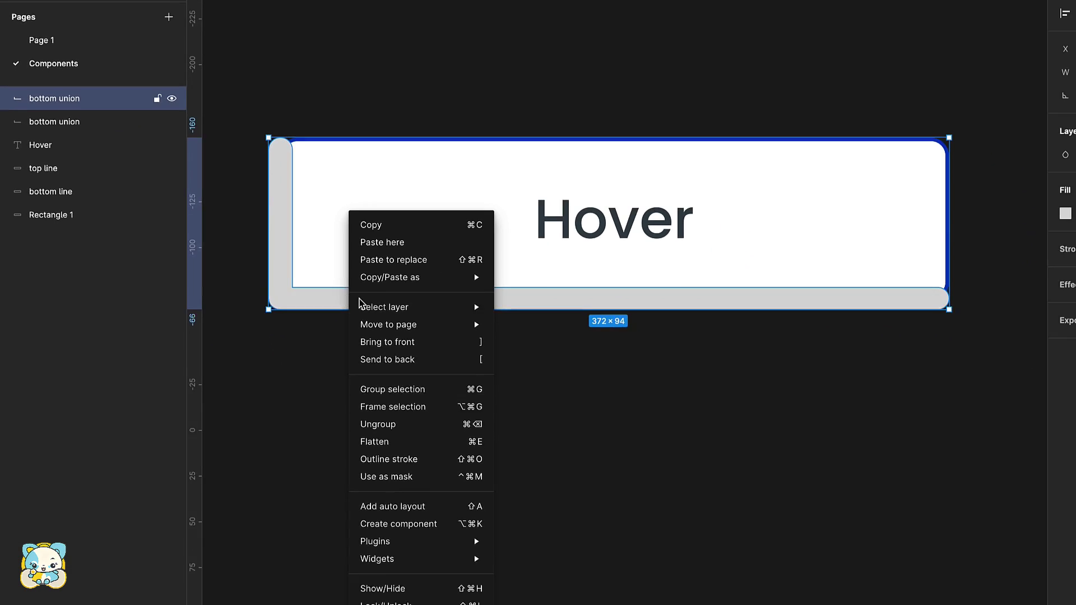
click(370, 581)
right_click(360, 151)
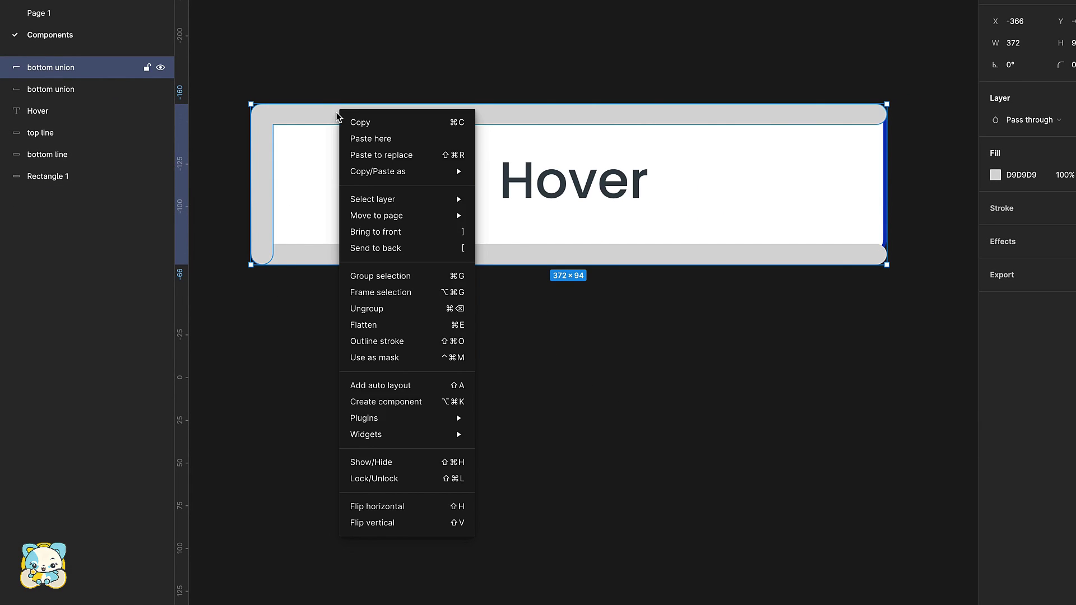
click(411, 521)
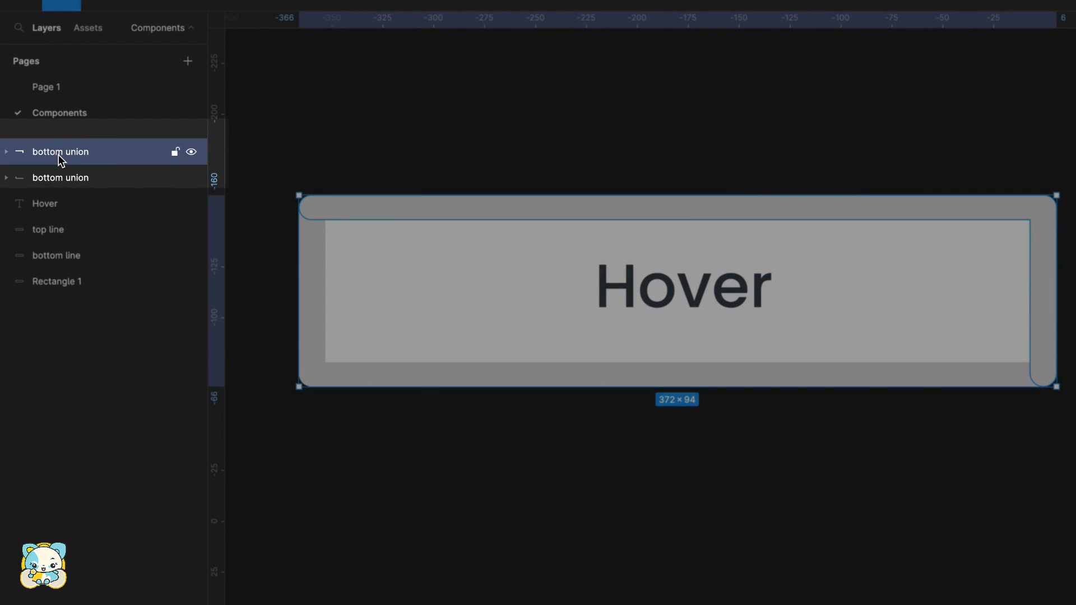
Rename the flipped copy of the union "top union".
double_click(60, 153)
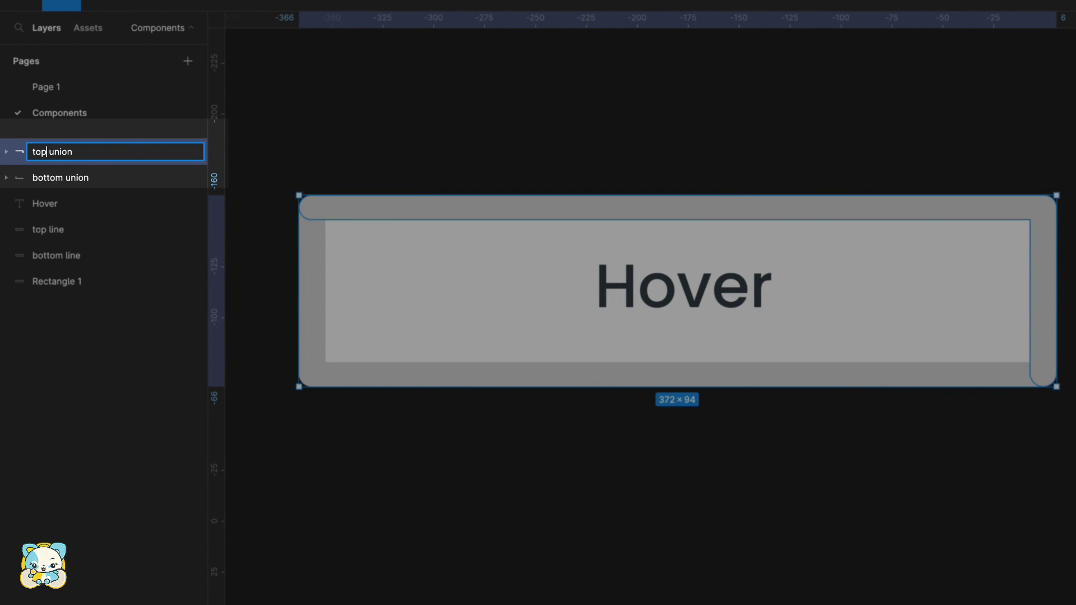
text(top)
key(Return)
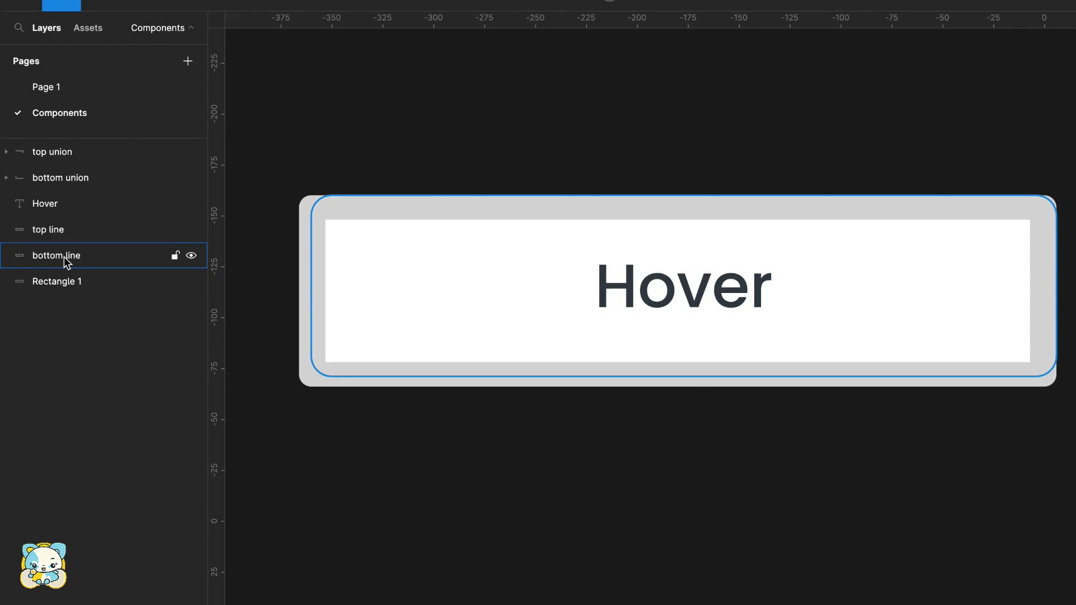
Move the bottom union layer directly beneath the bottom line layer, above Rectangle 1.
click(67, 256)
click(82, 180)
drag(79, 175, 135, 235)
click(62, 150)
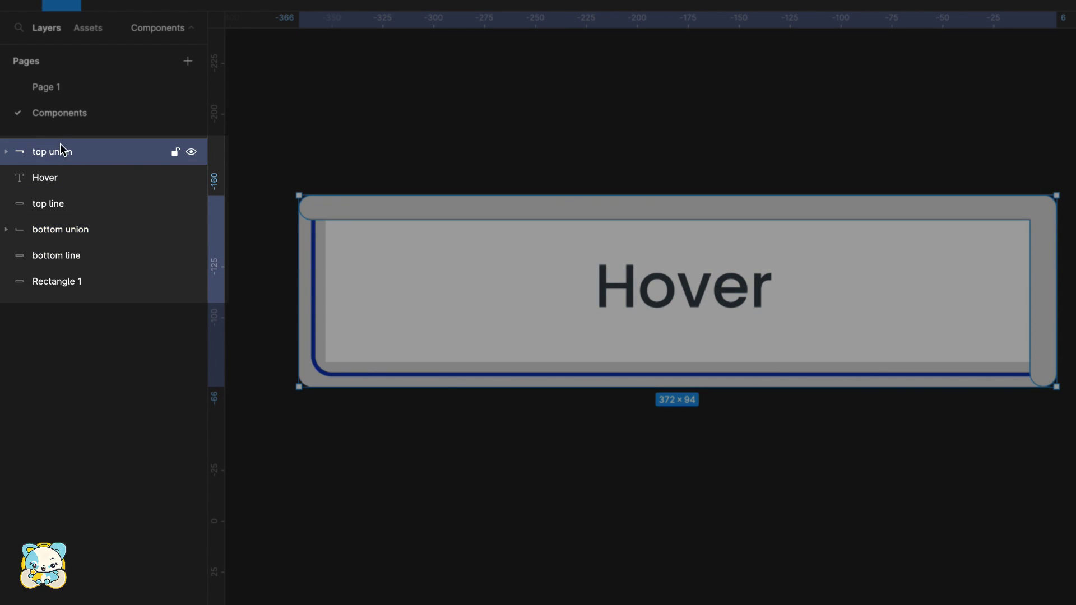
click(53, 230)
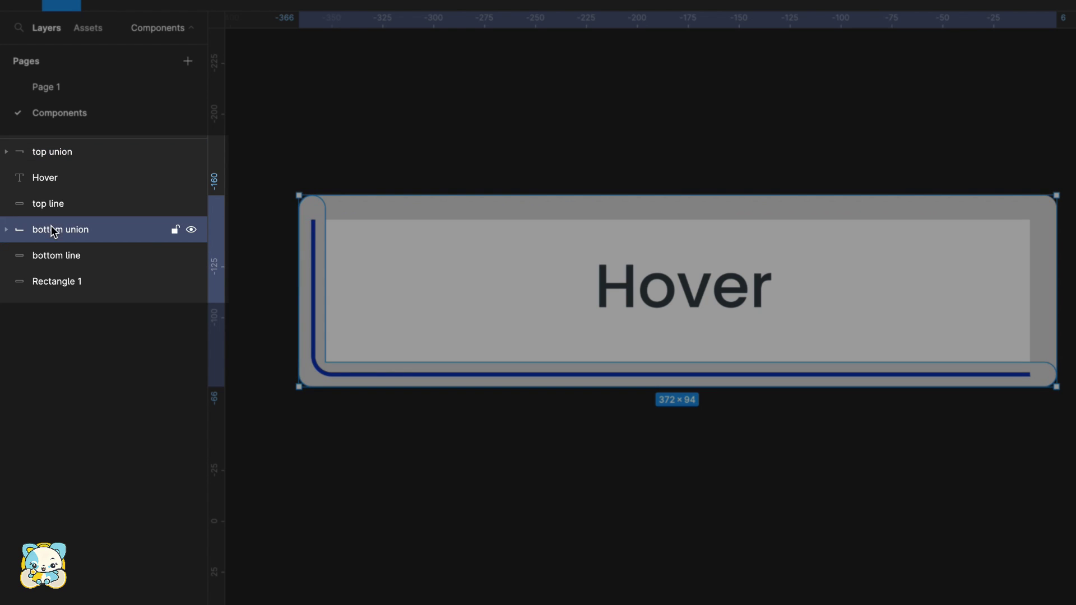
drag(58, 270, 58, 269)
Move the top union layer directly beneath the top line layer.
click(60, 148)
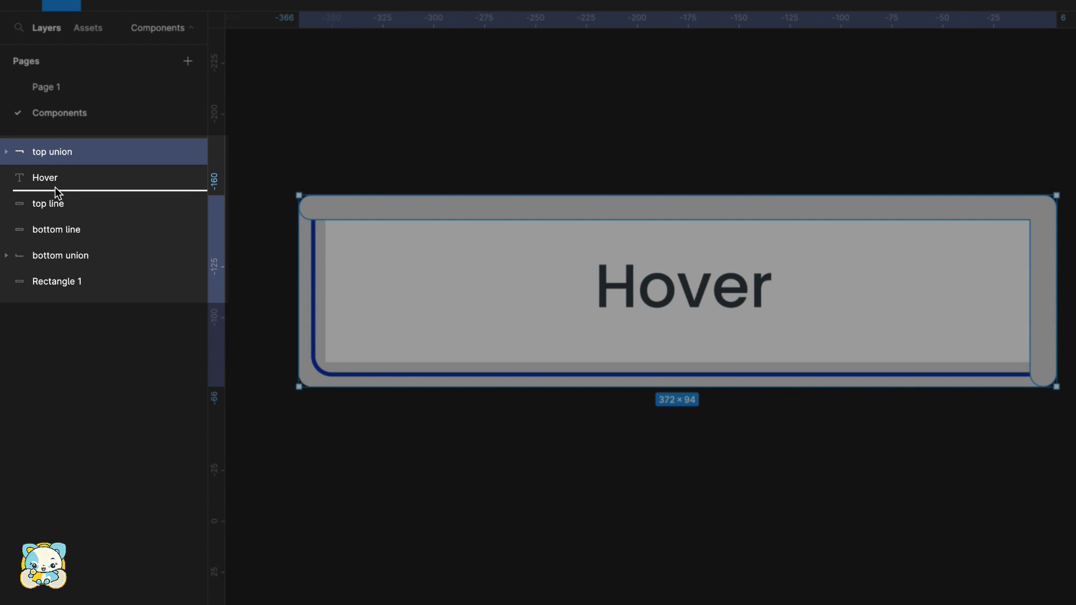
drag(58, 192, 54, 217)
click(352, 80)
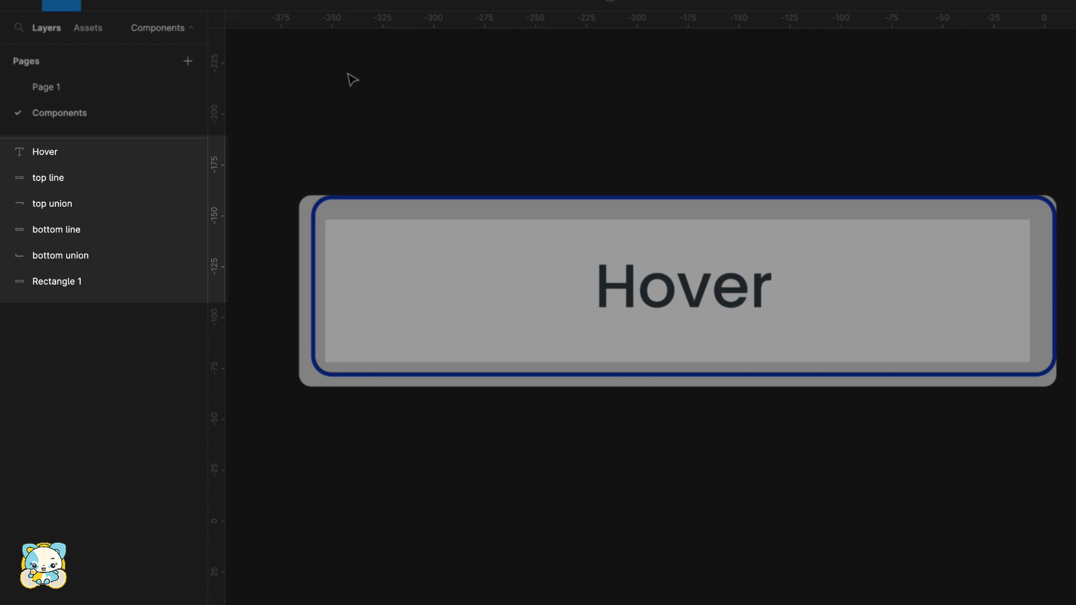
Mask the top line with the top union shape.
click(315, 233)
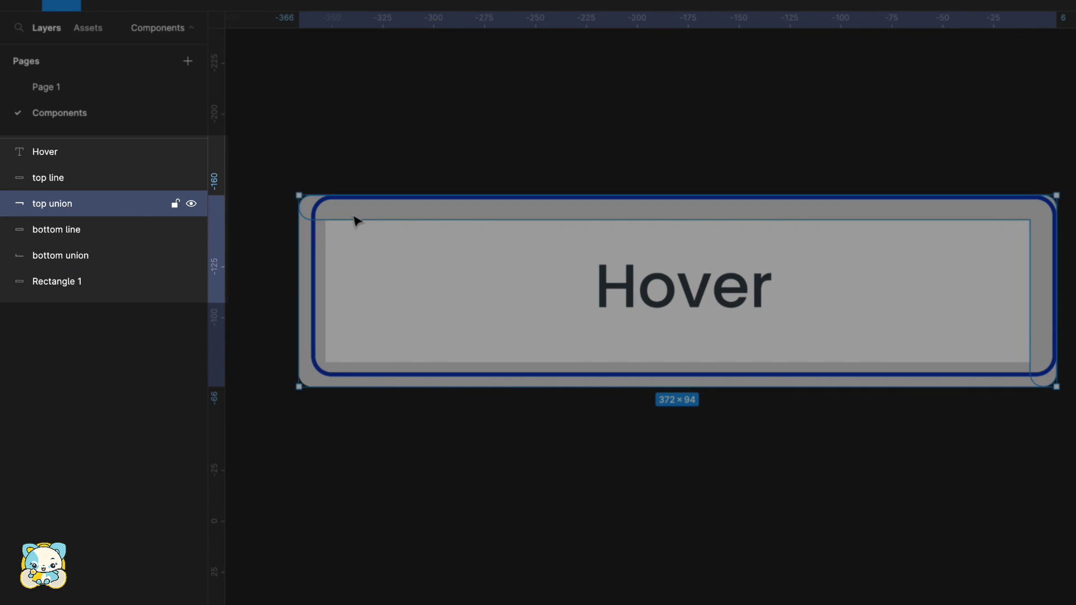
shift+click(60, 190)
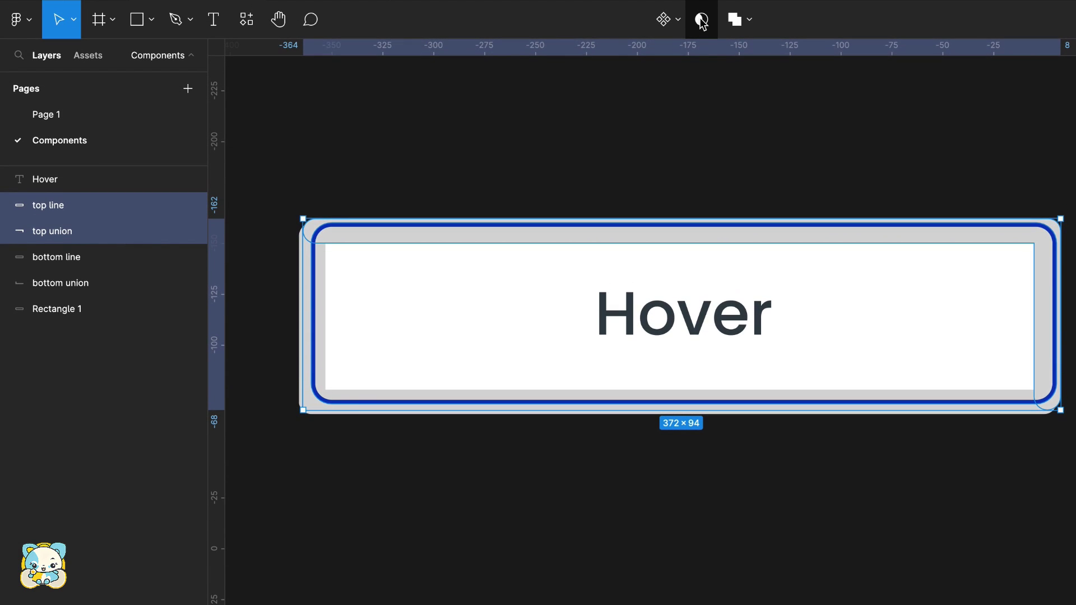
click(698, 21)
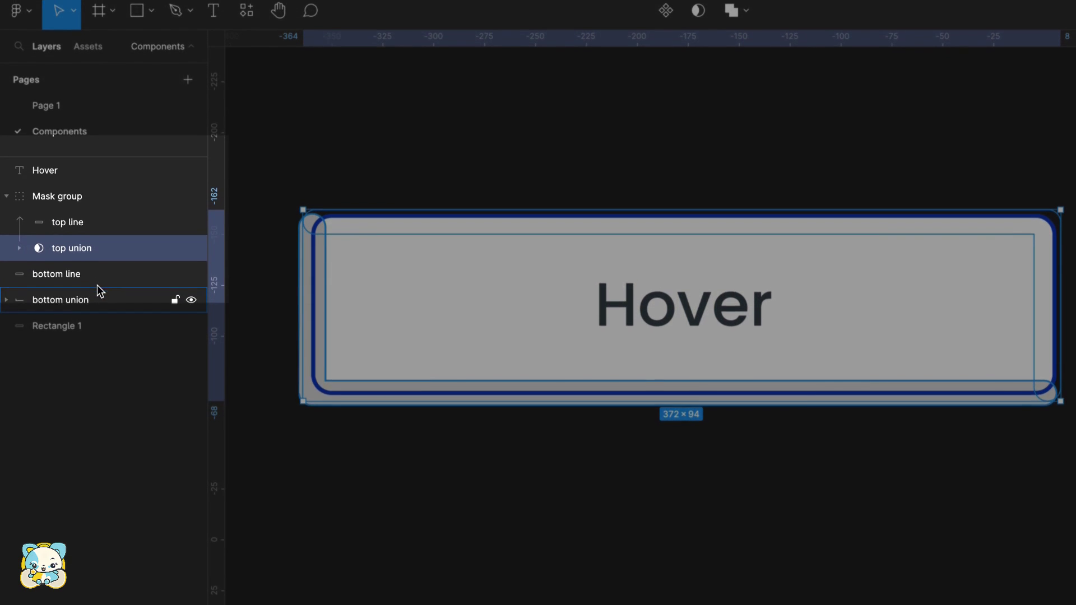
Mask the bottom line with the bottom union shape.
click(65, 286)
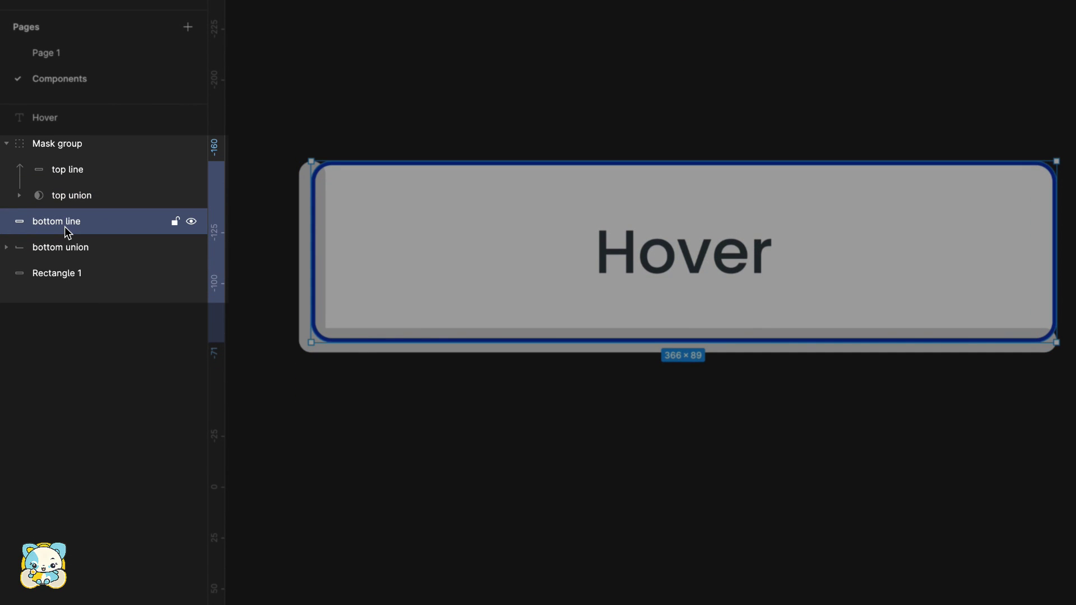
shift+click(65, 248)
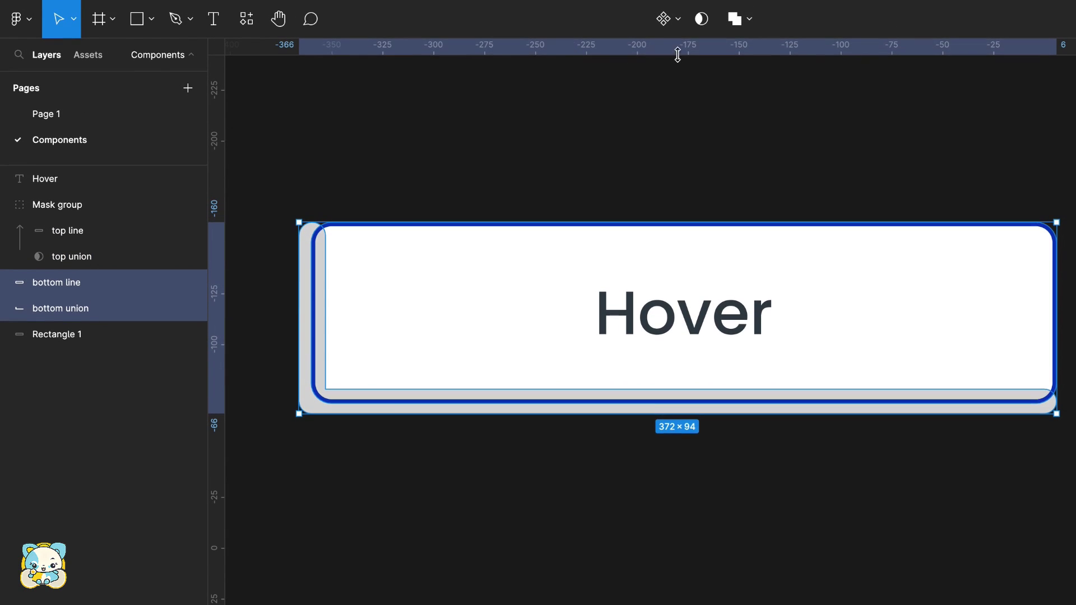
click(697, 29)
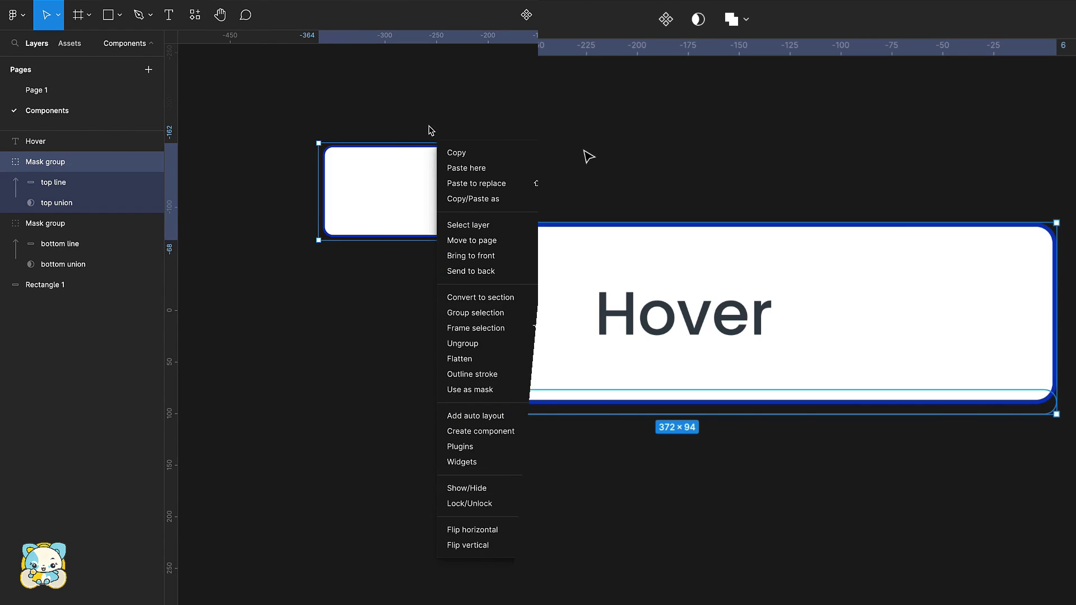
click(407, 124)
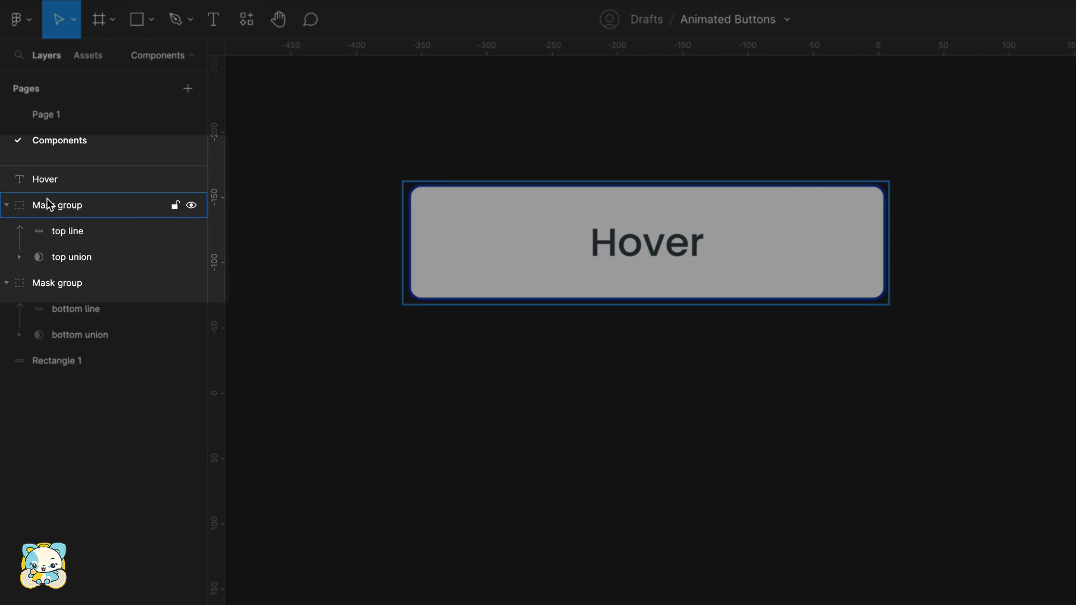
Rename the mask groups "Top Mask group" and "Bottom Mask group" according to the line each one contains.
click(40, 162)
double_click(40, 162)
key(Left)
text(T)
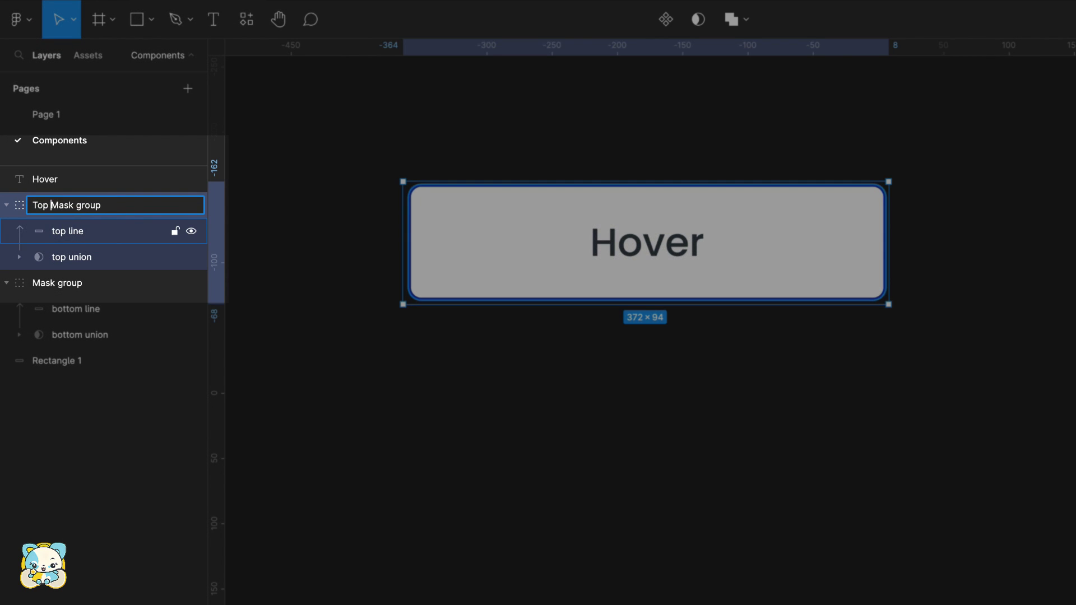
click(44, 284)
double_click(44, 284)
key(Left)
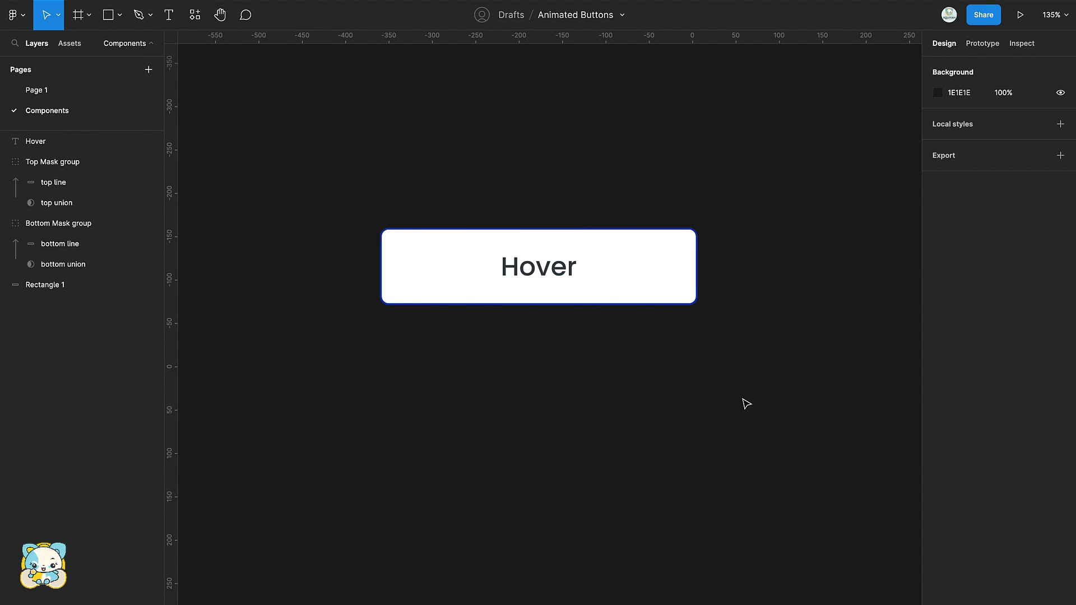
Group all of the button's layers and name the group "Button".
drag(743, 397, 380, 204)
key(super+g)
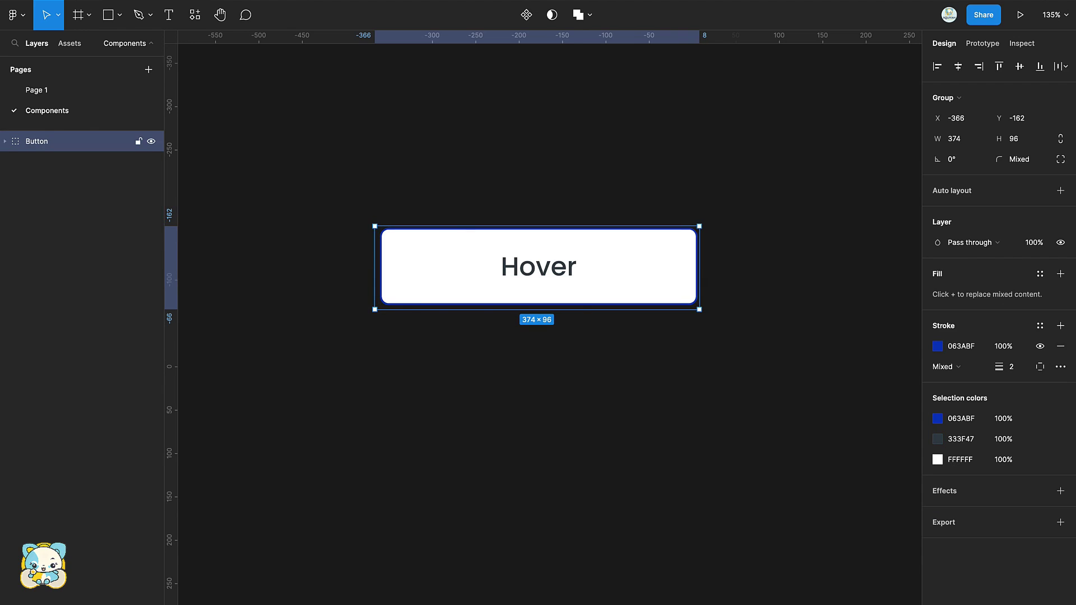
click(656, 396)
Duplicate the Button group, with one copy below the other, and name the lower one "Button/1" and the upper one "Button/2".
scroll(600, 381, right, 2)
click(477, 305)
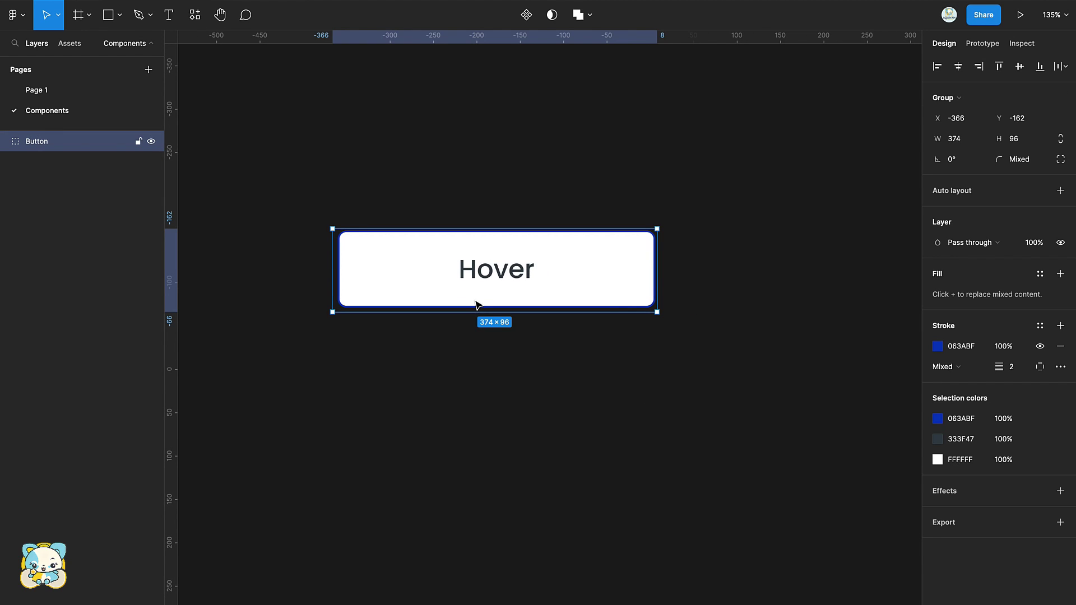
key(super+d)
drag(493, 268, 480, 384)
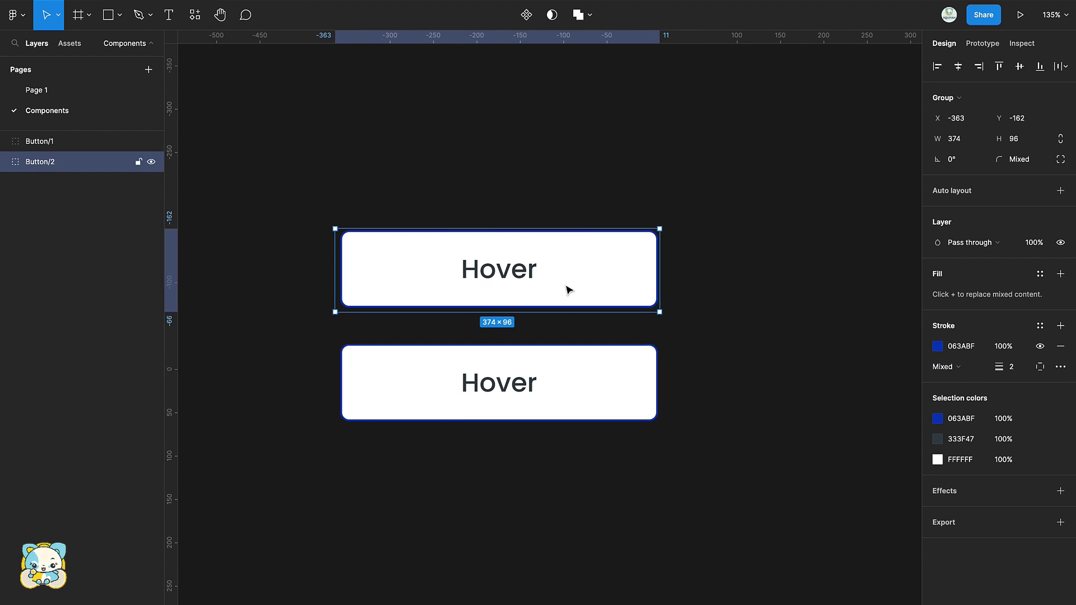
Shrink the width of the horizontal Rectangle 3 in Button/2's top union towards the button's top-right corner.
scroll(507, 265, up, 5)
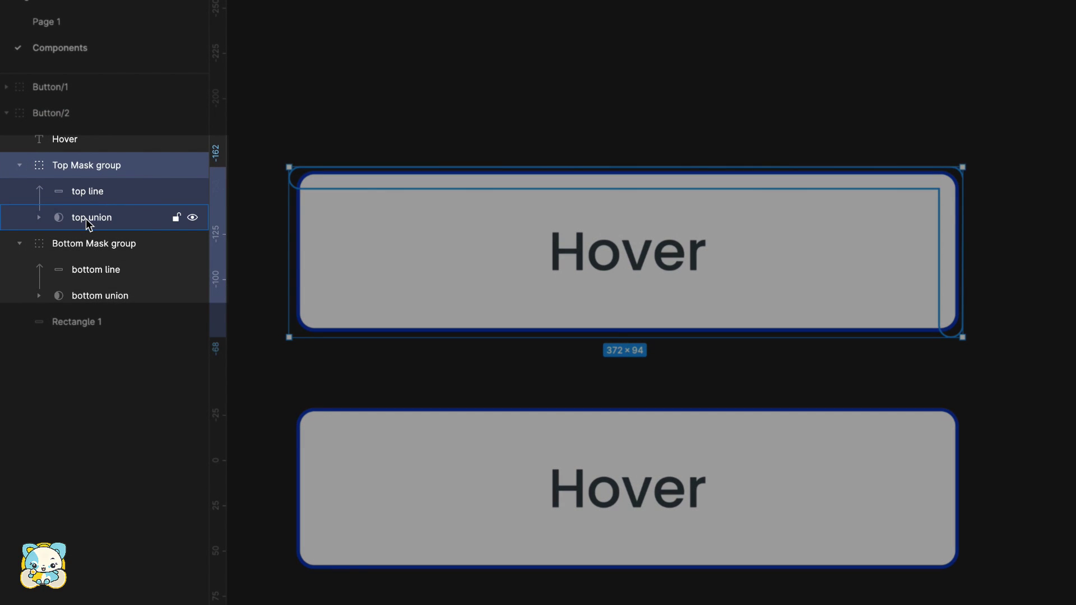
click(86, 217)
click(37, 218)
click(62, 238)
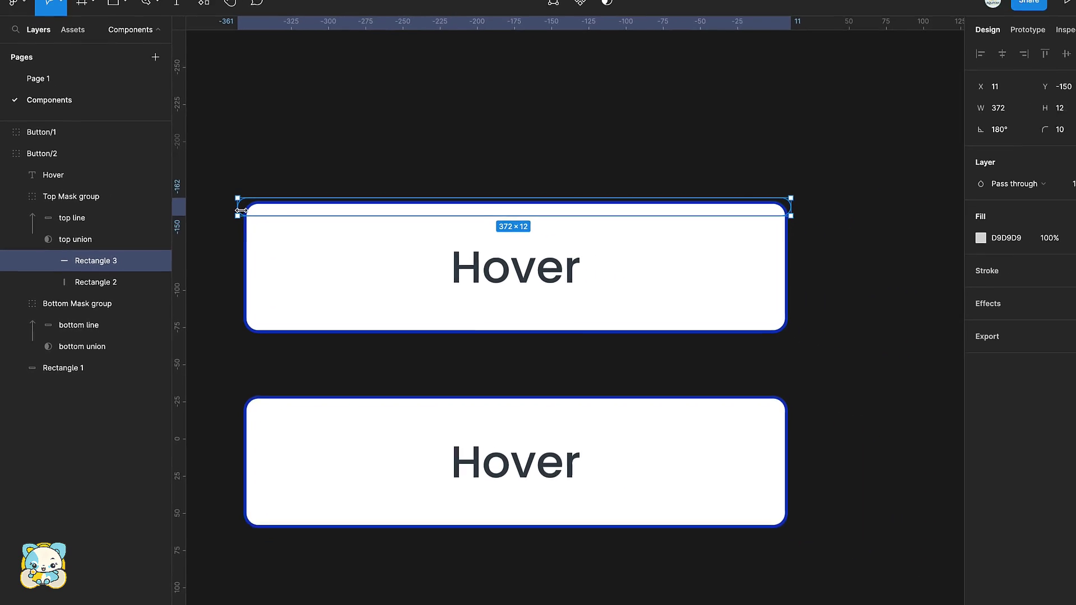
drag(229, 213, 715, 212)
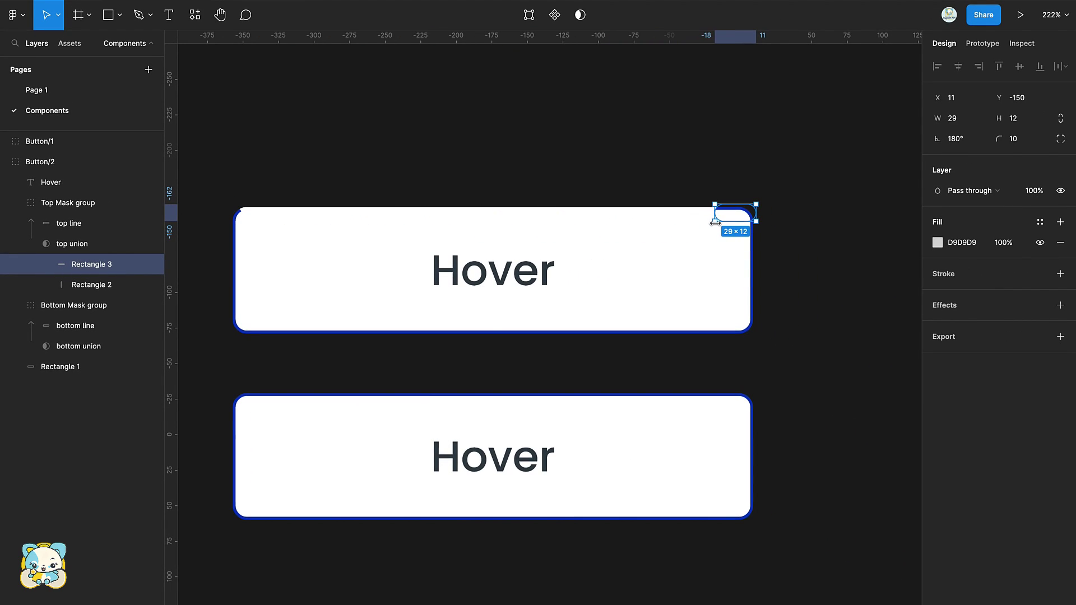
scroll(702, 243, right, 2)
scroll(703, 244, up, 1)
scroll(700, 243, up, 5)
drag(560, 228, 699, 229)
Shrink the vertical Rectangle 2 in Button/2's top union in height and width at the button's top-right corner to hide the top line.
click(674, 244)
scroll(674, 244, down, 2)
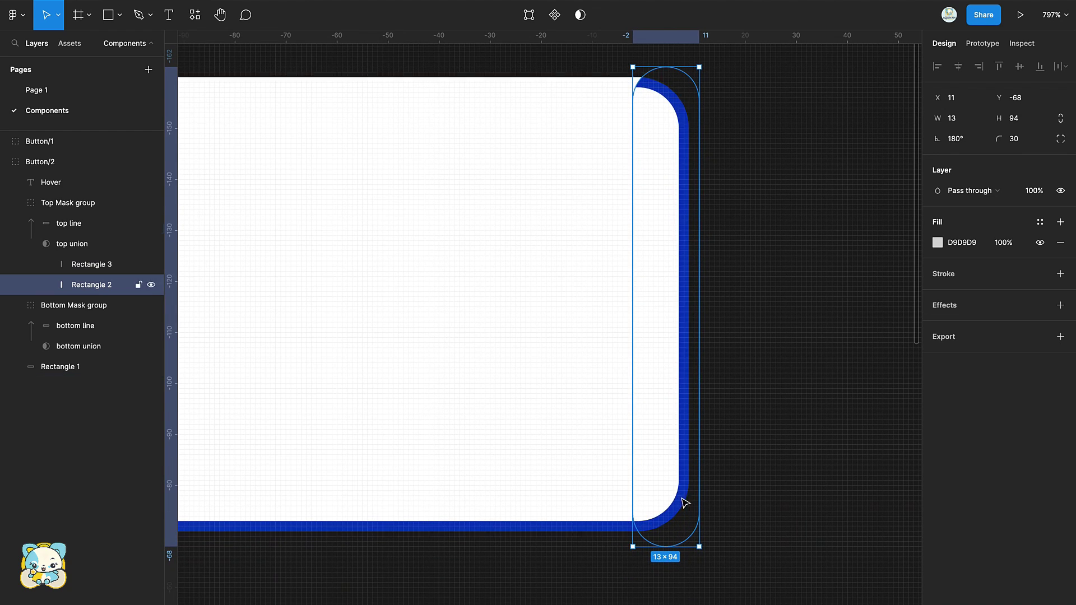
drag(681, 547, 677, 250)
scroll(677, 258, up, 4)
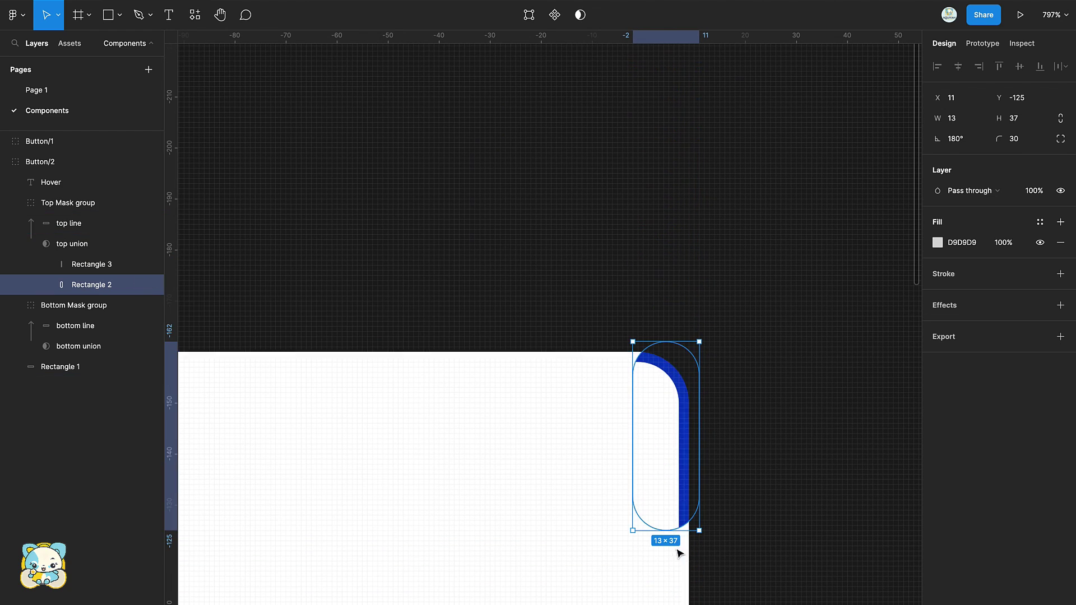
drag(677, 528, 651, 381)
drag(650, 382, 688, 379)
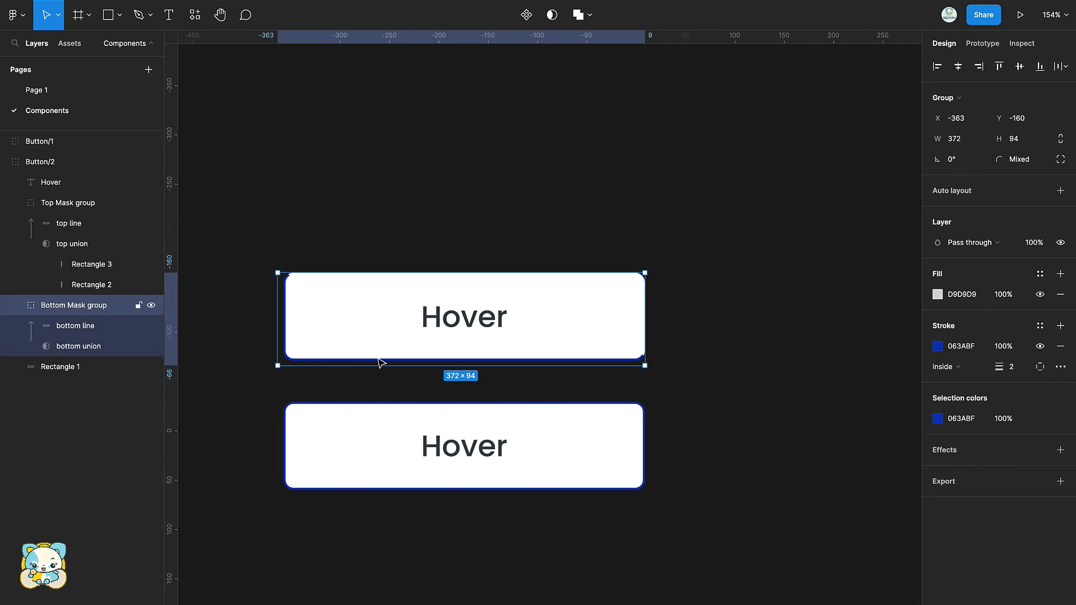
Shrink the height of the vertical Rectangle 2 in Button/2's bottom union towards the button's bottom-left corner.
click(72, 348)
click(31, 347)
click(89, 387)
scroll(286, 314, up, 3)
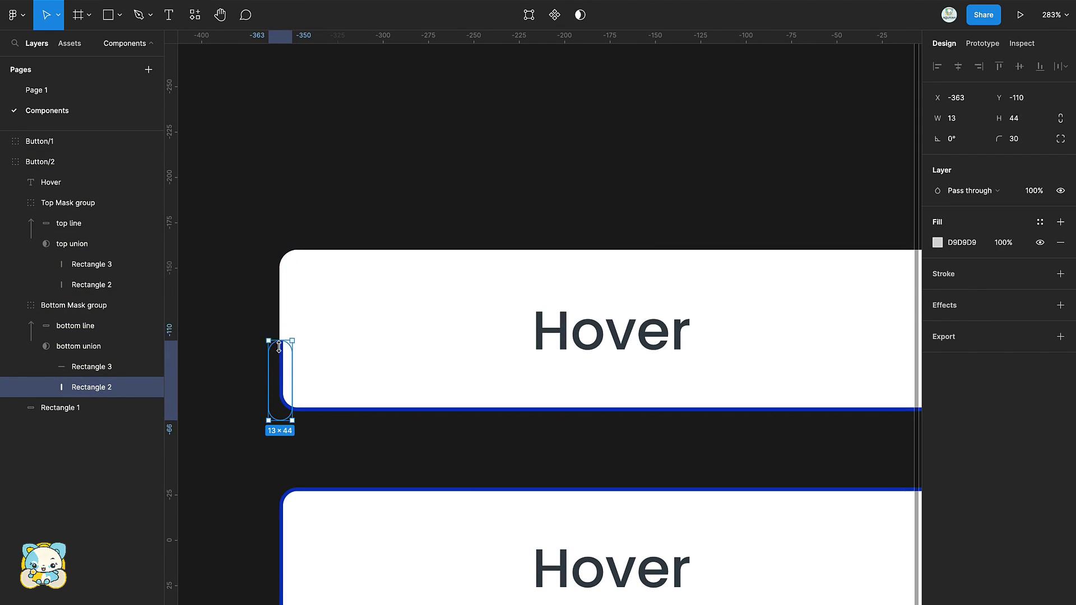
Shrink the horizontal Rectangle 3 in Button/2's bottom union towards the bottom-left corner to hide the bottom line.
click(372, 413)
scroll(747, 386, right, 5)
drag(732, 384, 298, 379)
scroll(335, 381, left, 5)
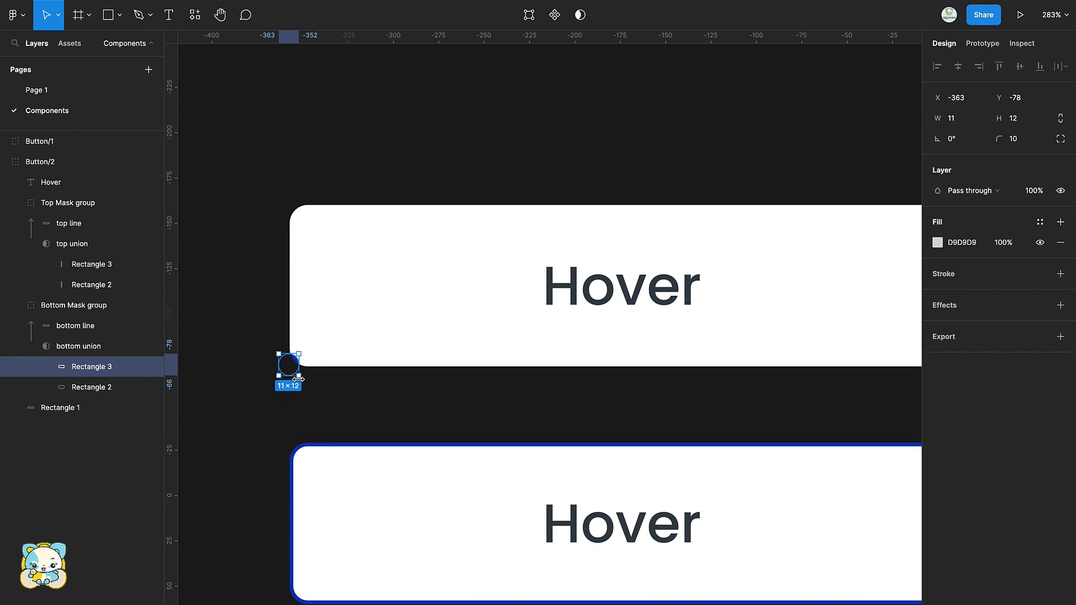
click(298, 380)
click(332, 348)
scroll(331, 348, down, 5)
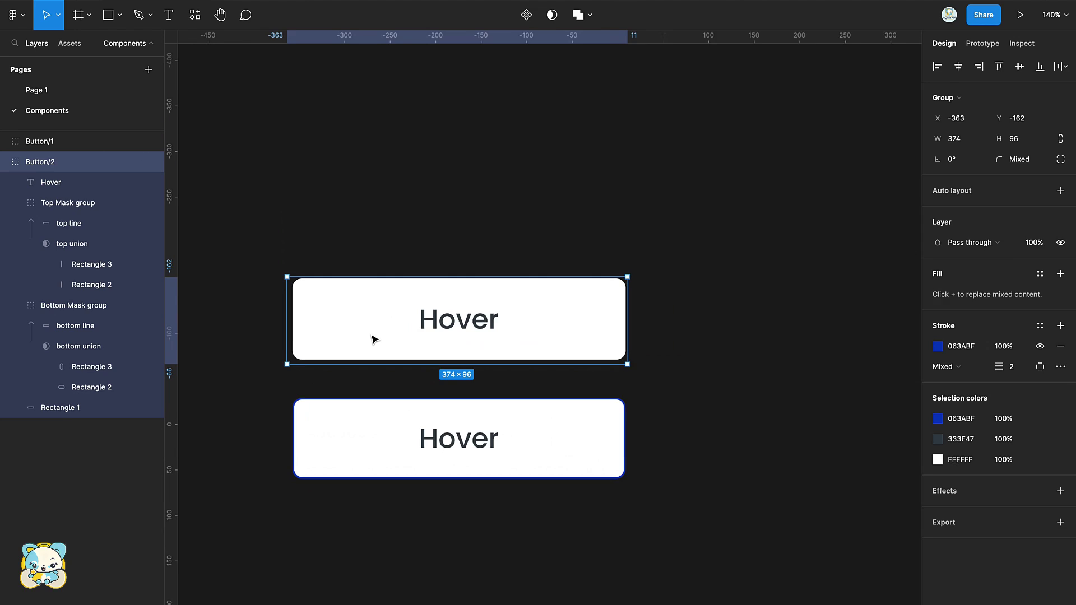
Convert the Button/1 and Button/2 groups into a single component set with two variants.
click(323, 199)
scroll(327, 204, down, 1)
drag(271, 175, 702, 563)
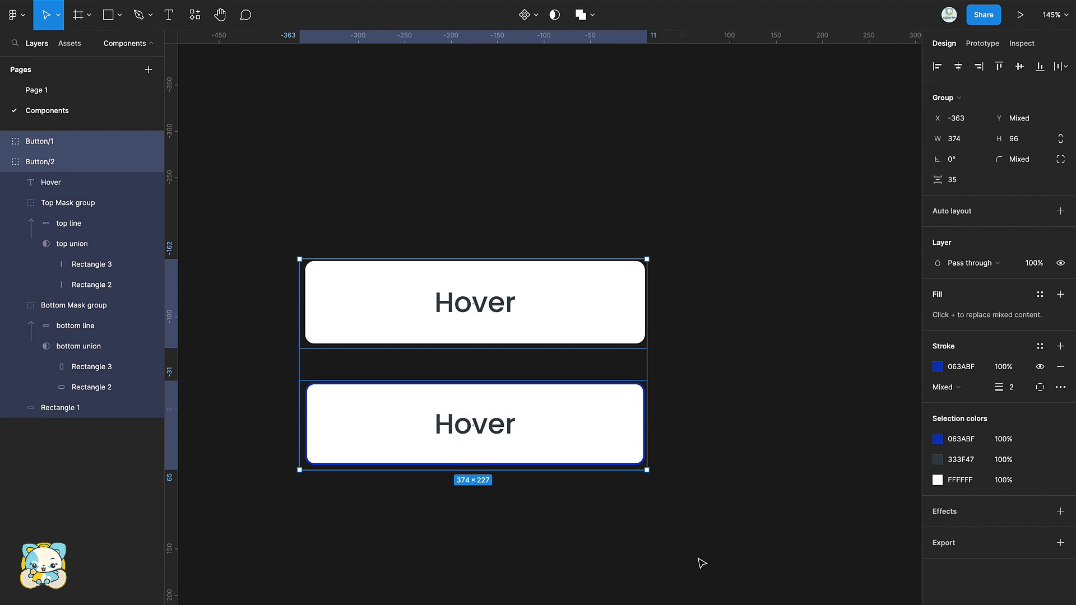
click(537, 15)
click(530, 75)
Add a While hovering prototype interaction from the upper borderless variant to the lower blue-bordered variant.
click(972, 44)
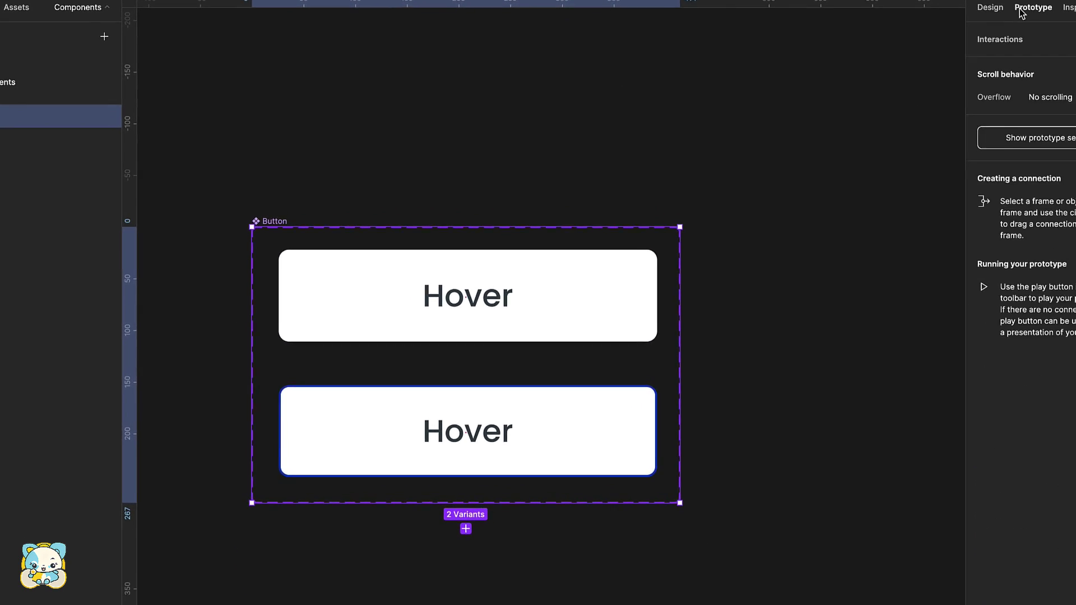
click(554, 338)
drag(461, 345, 471, 432)
click(868, 78)
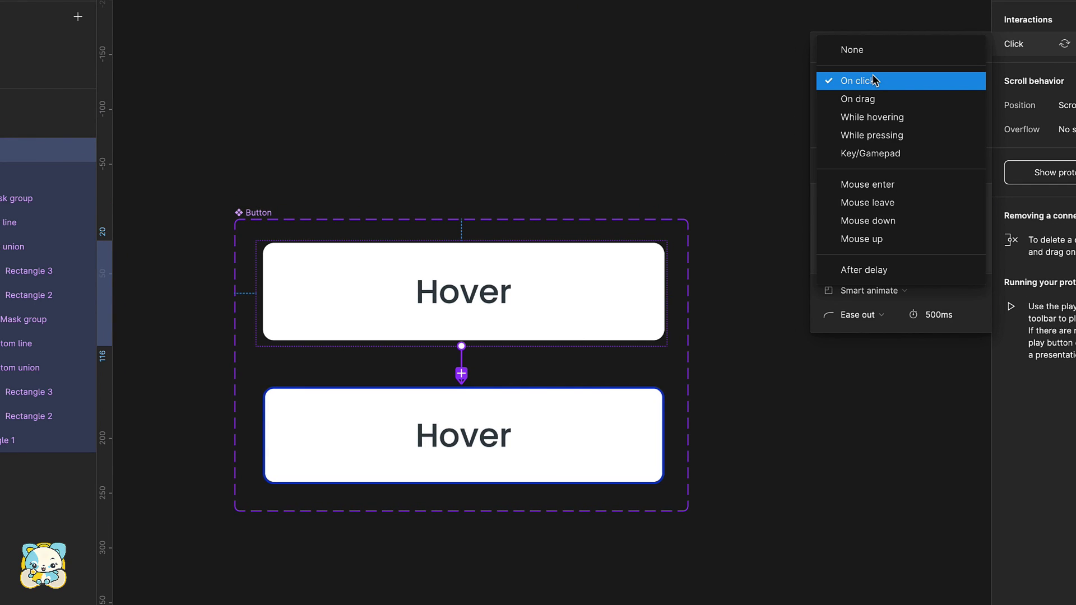
click(885, 122)
click(853, 447)
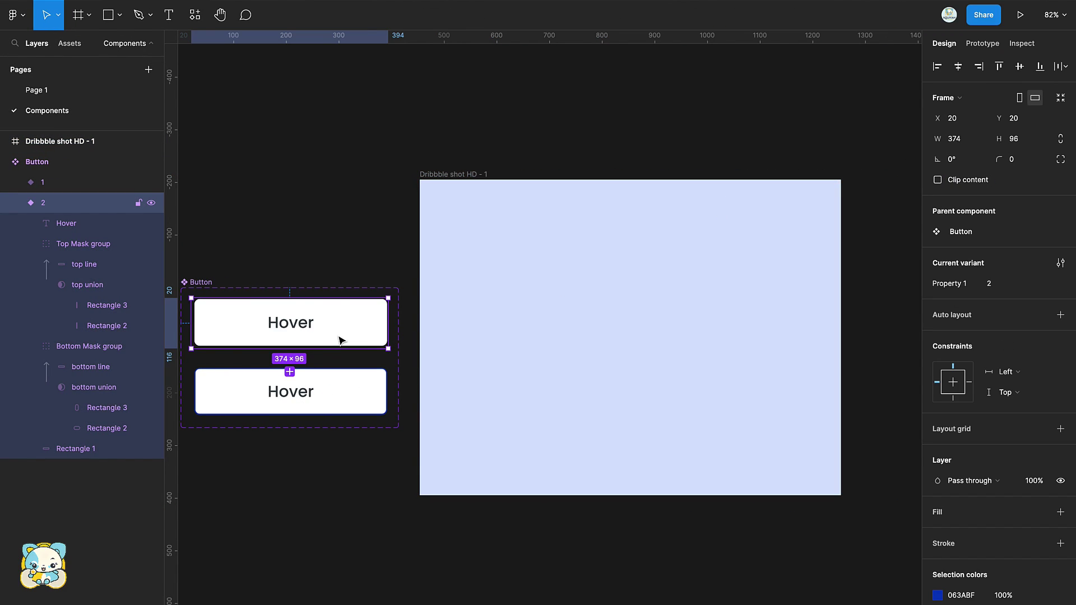
Place an instance of the Button's variant 2 in the Dribbble shot HD - 1 frame.
drag(532, 311, 630, 293)
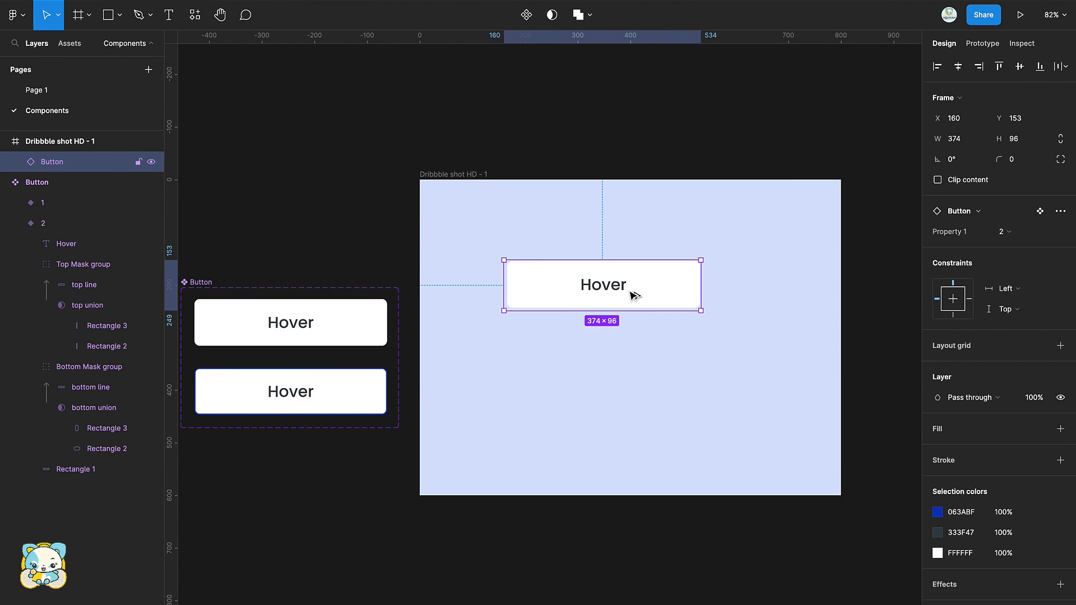
scroll(632, 293, right, 3)
scroll(631, 292, down, 1)
Take an instance of variant 2 out of a duplicate of the Button component set and delete the duplicate set.
drag(518, 274, 522, 325)
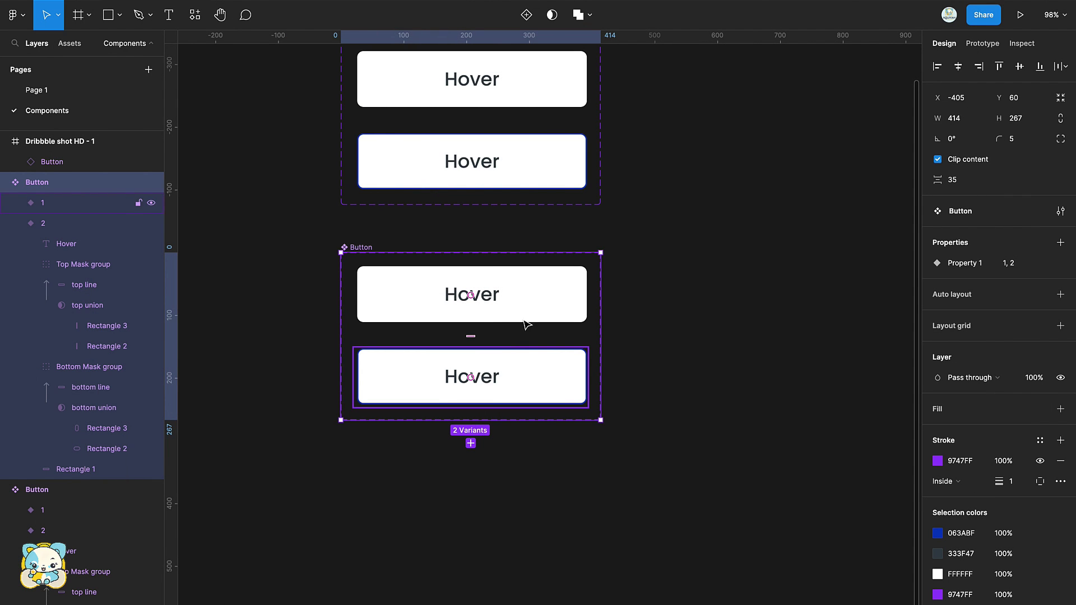
click(517, 297)
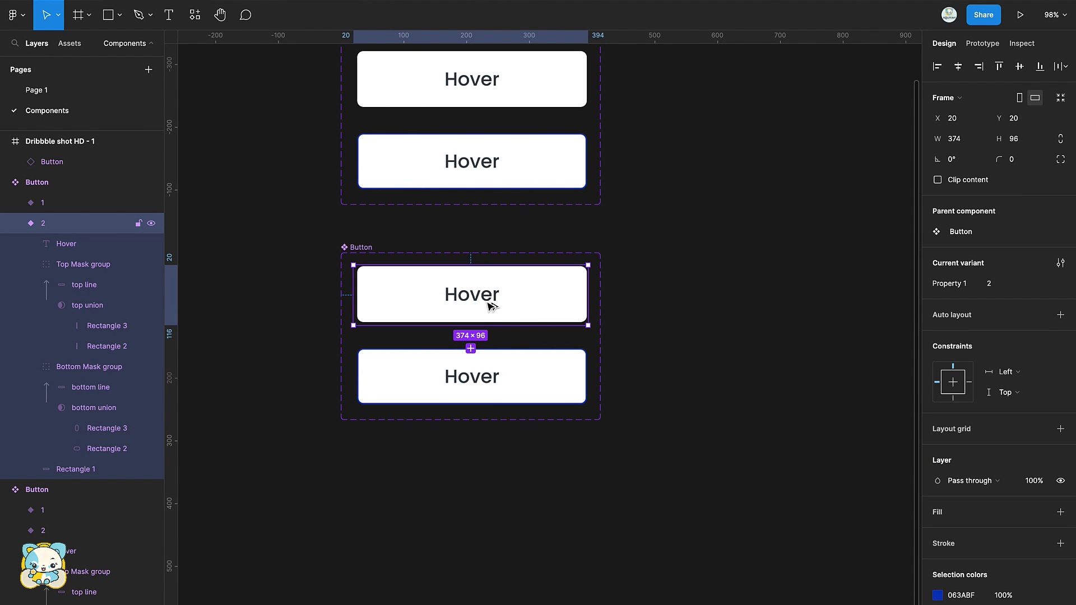
drag(487, 302, 744, 318)
click(371, 248)
key(Delete)
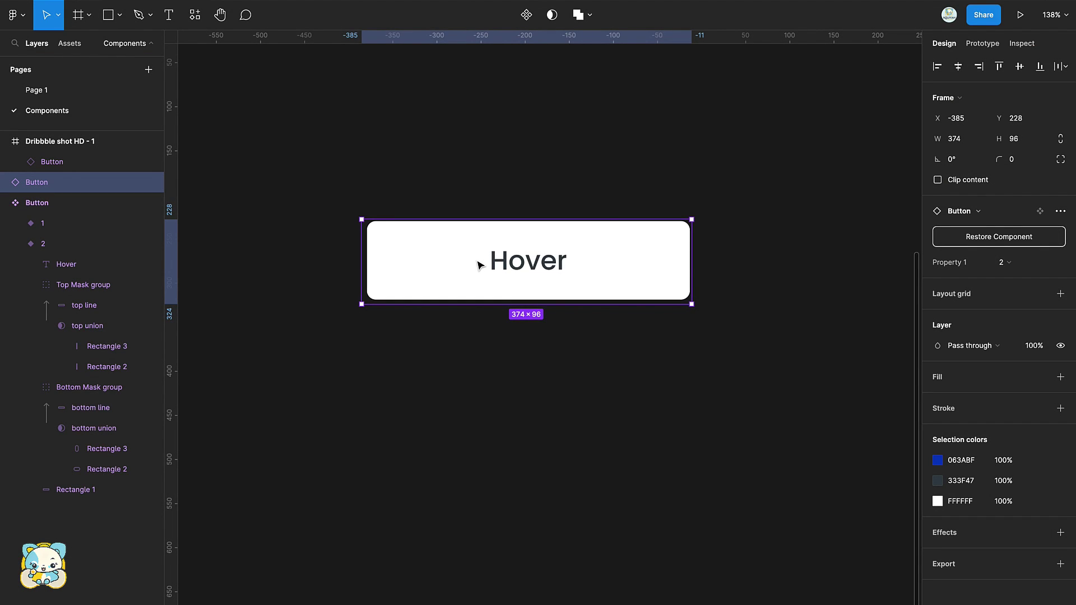
Detach the standalone Button instance from its component.
right_click(479, 265)
click(538, 500)
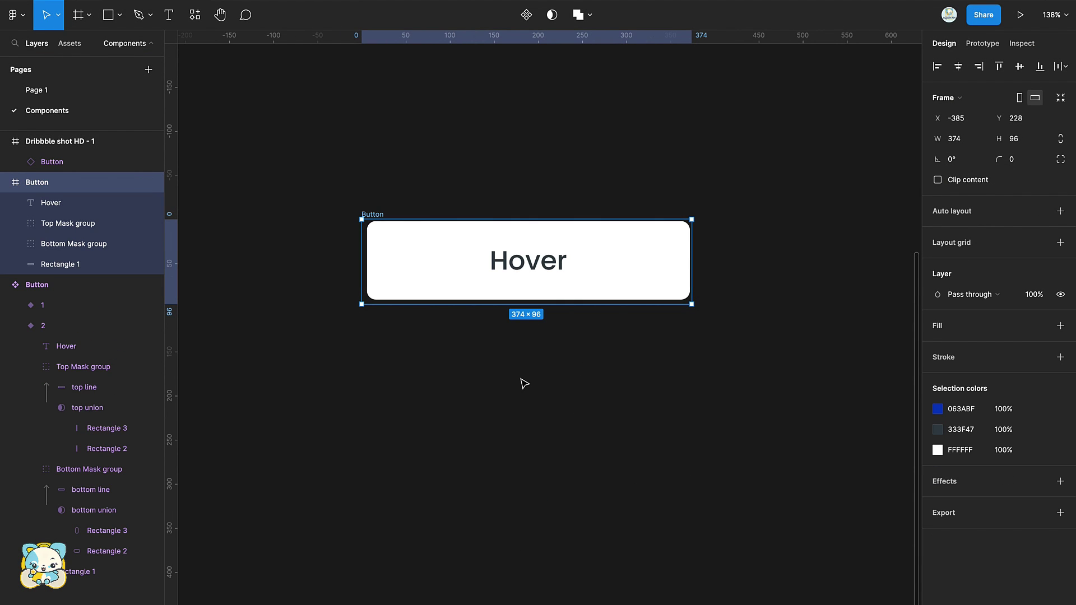
click(523, 381)
Duplicate Rectangle 1 in the detached Button, rename the copy Text Mask, and place it directly beneath the Hover text layer.
click(454, 264)
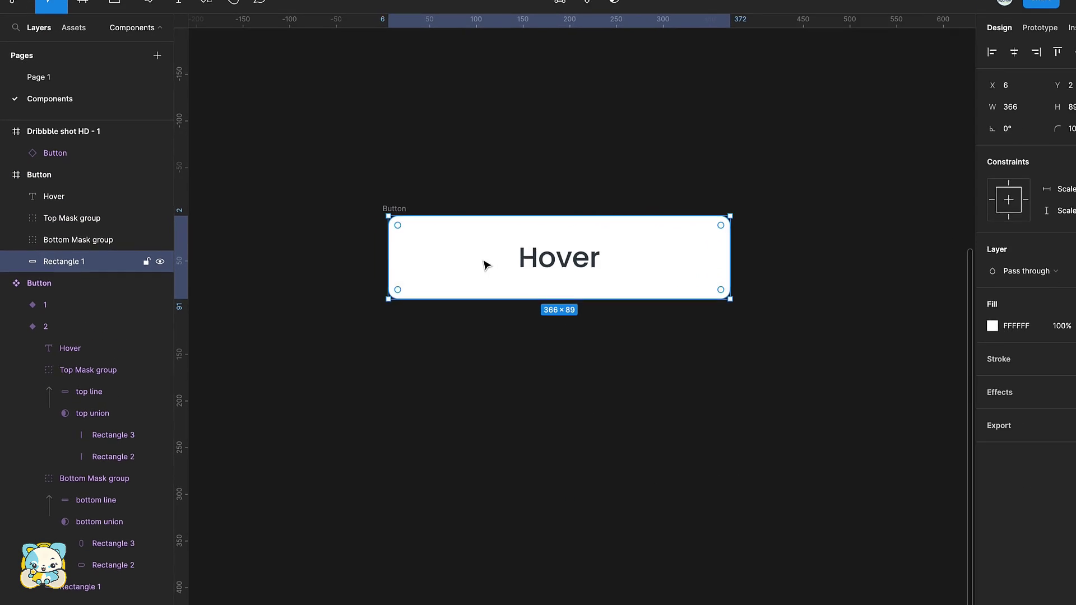
key(super+d)
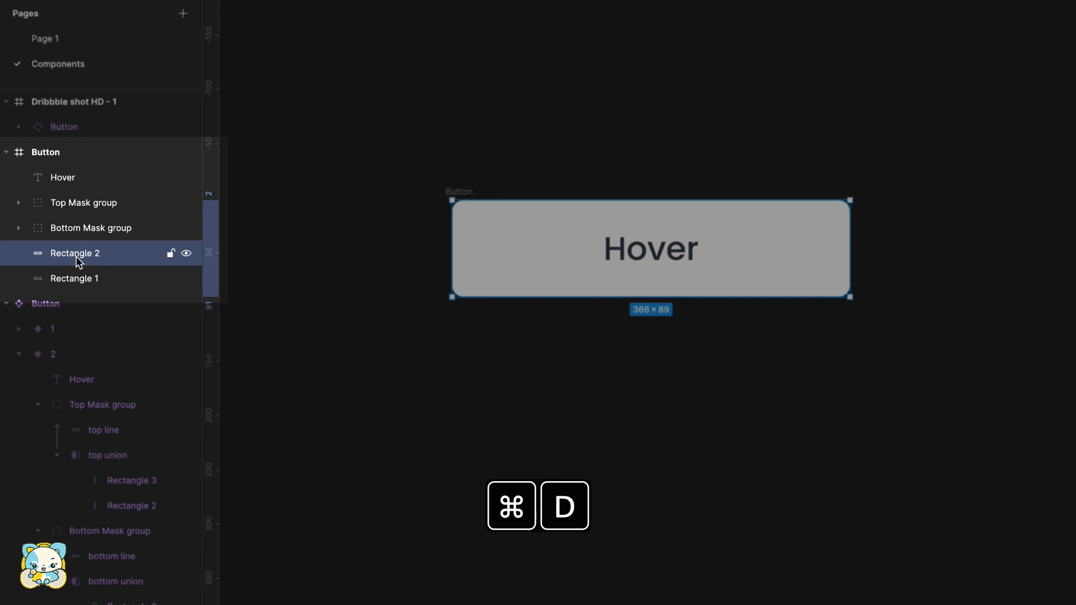
double_click(75, 253)
text(T)
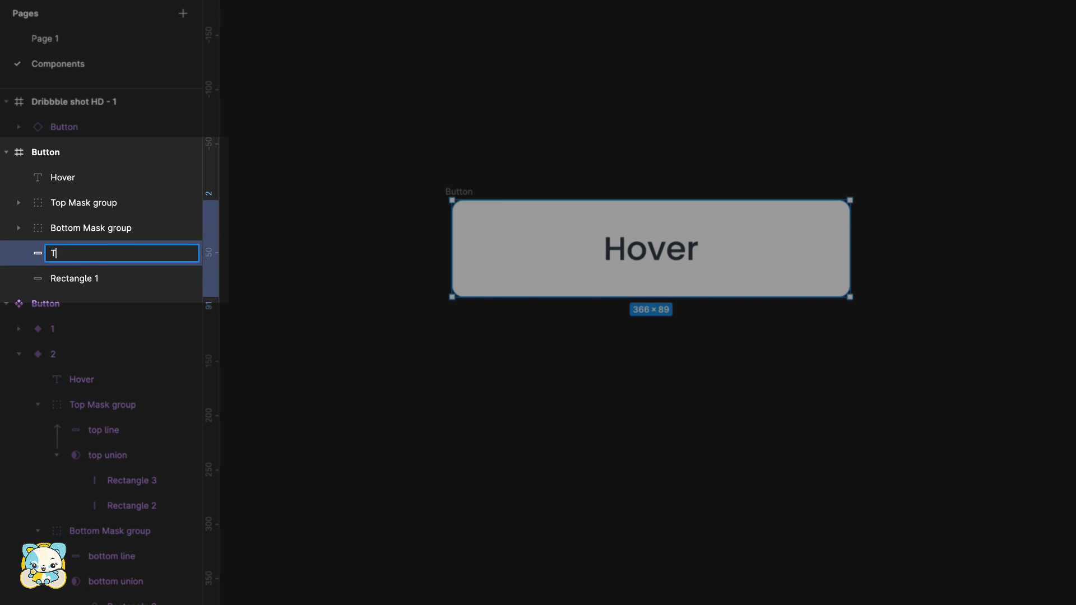
text(ext Mask)
key(Return)
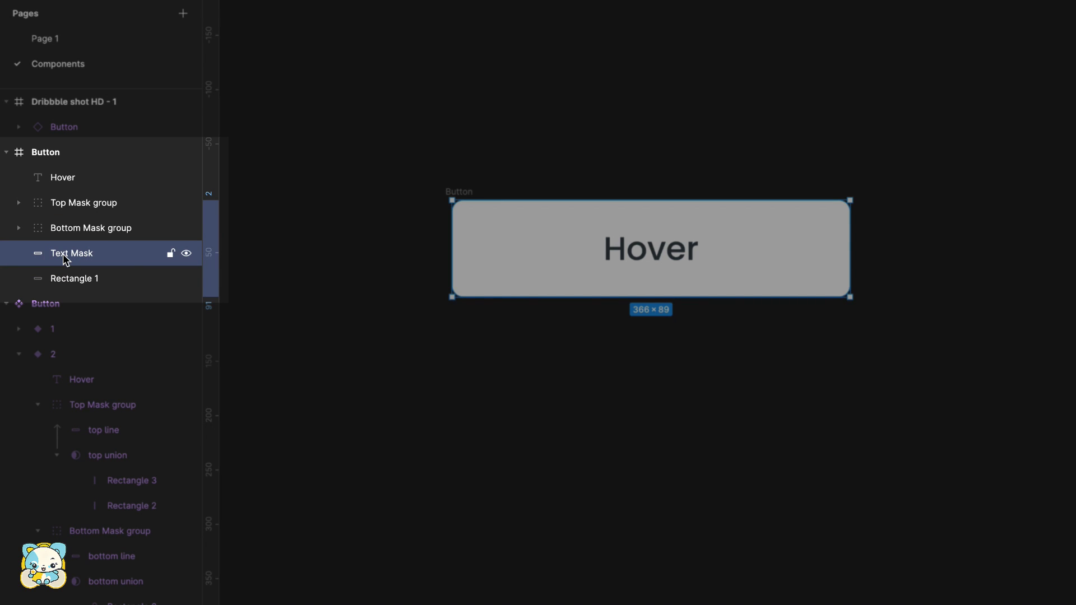
drag(63, 254, 63, 191)
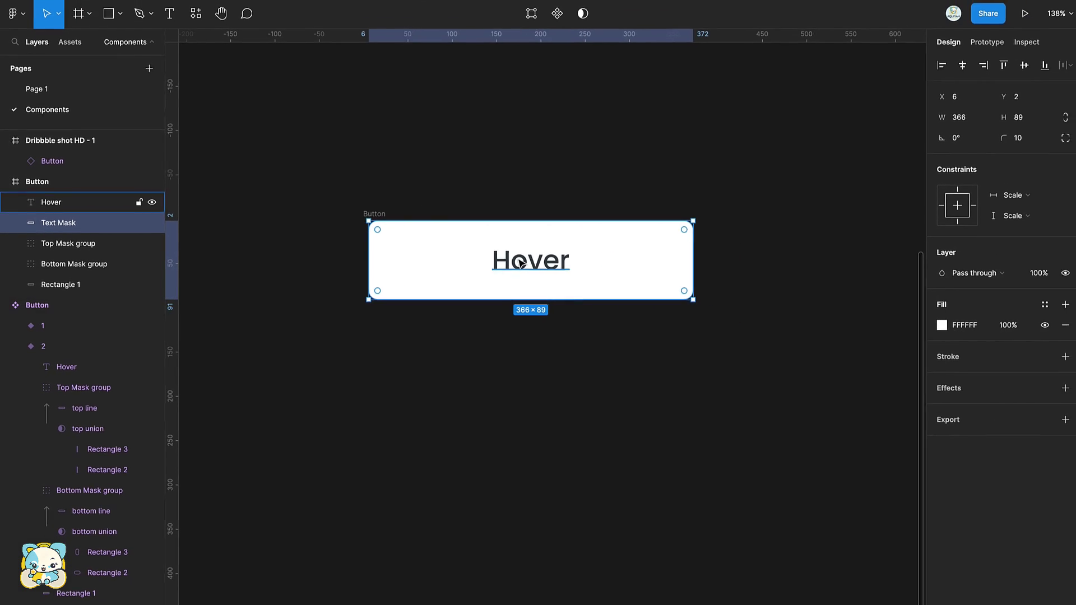
Duplicate the Hover text, change the copy to read Hovered, and move it 40 px down.
click(640, 252)
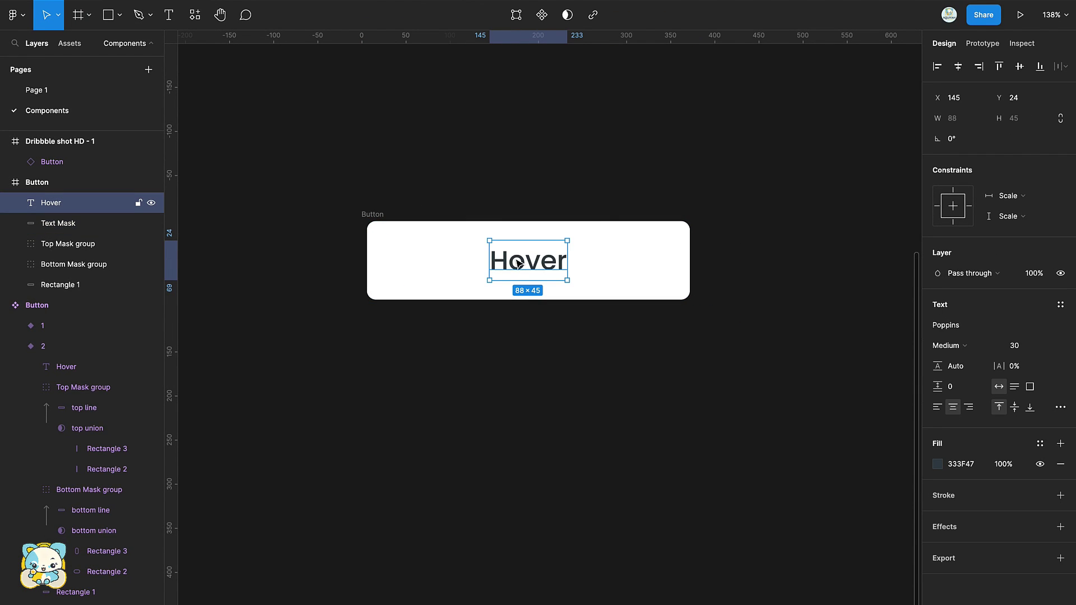
key(super+d)
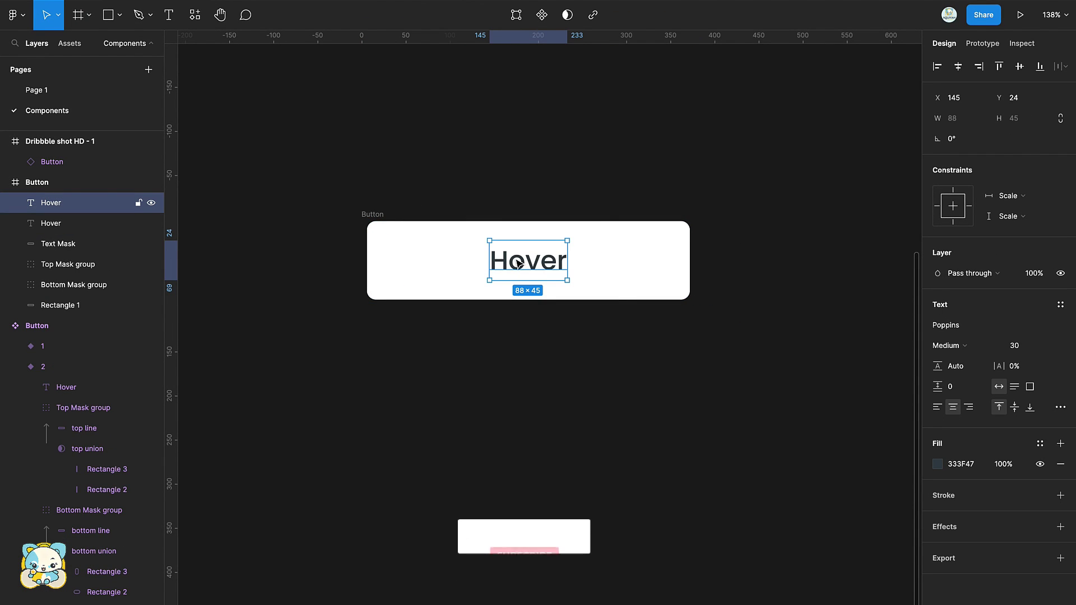
double_click(520, 263)
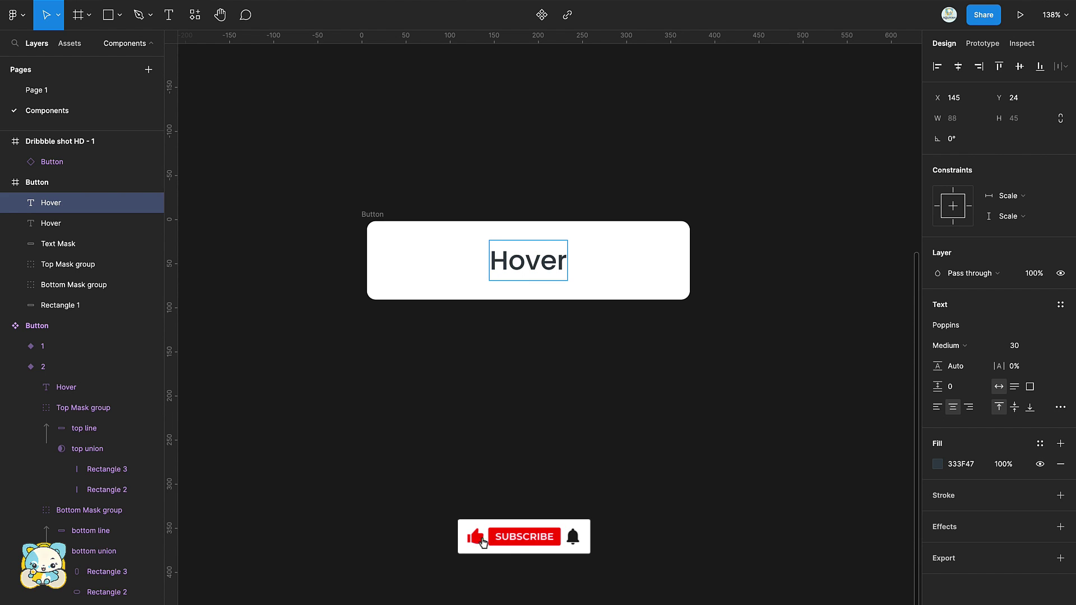
text(ed)
key(shift+Down)
key(shift+Down)
key(shift+Down)
key(shift+Down)
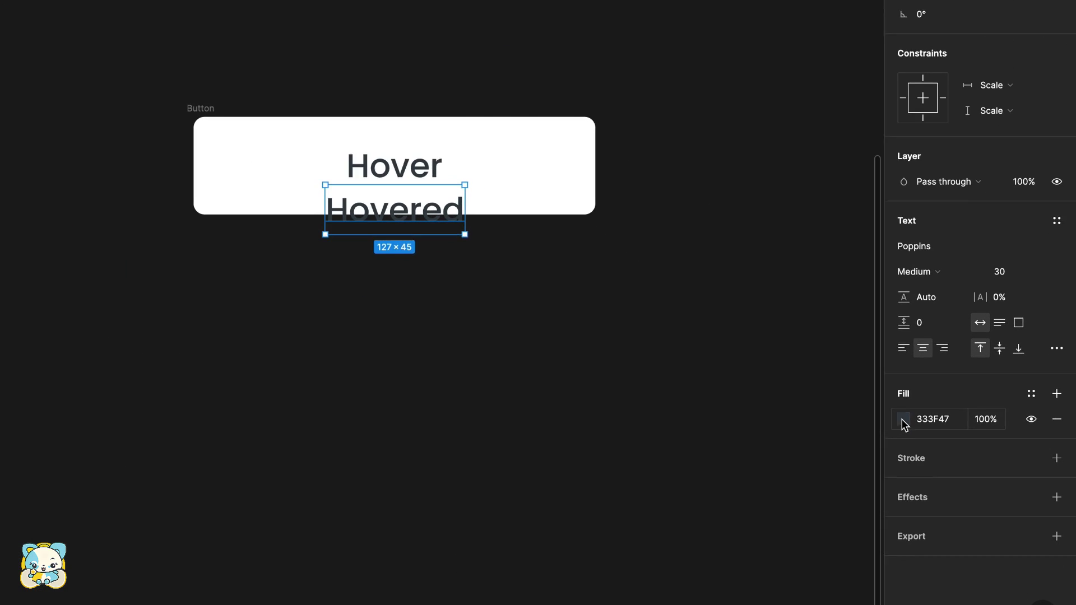
Set the Hovered text's fill to the document's dark blue, 063ABF.
click(938, 464)
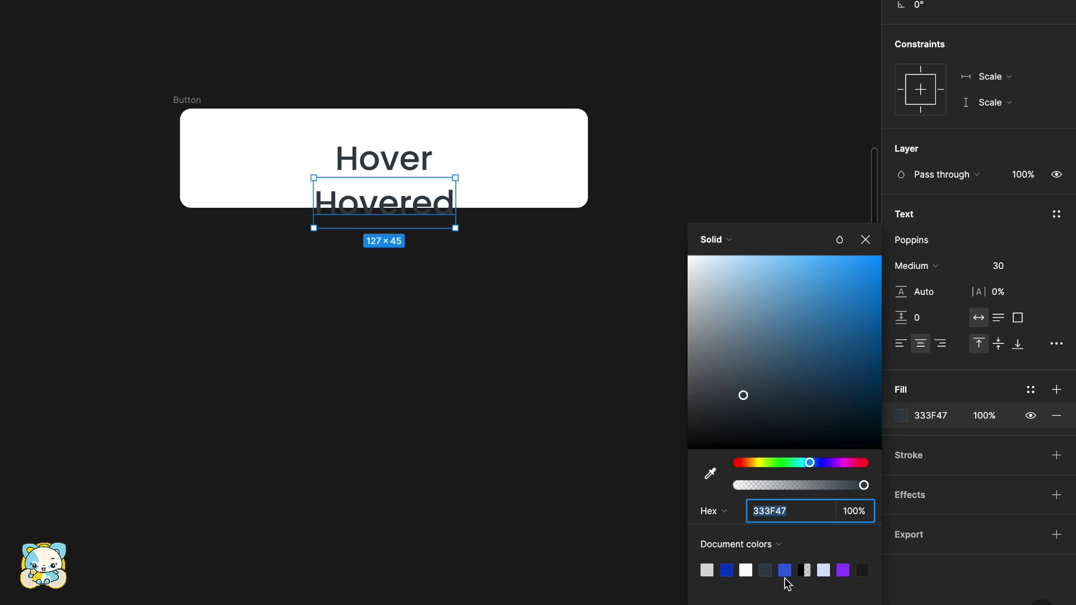
click(729, 571)
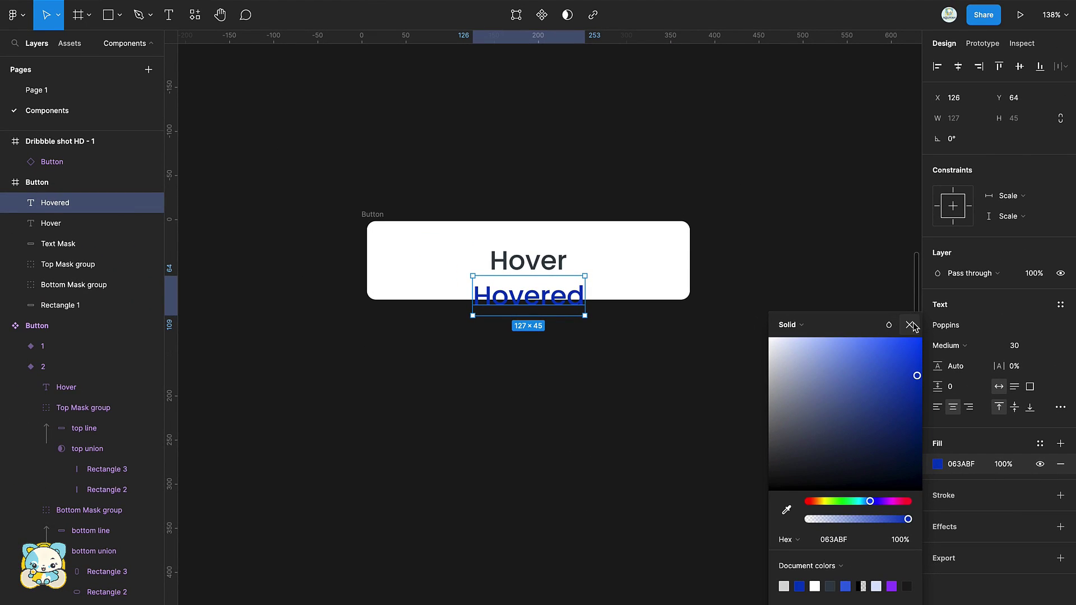
click(865, 239)
Mask the Hovered and Hover texts with the Text Mask rectangle.
click(57, 243)
shift+click(50, 204)
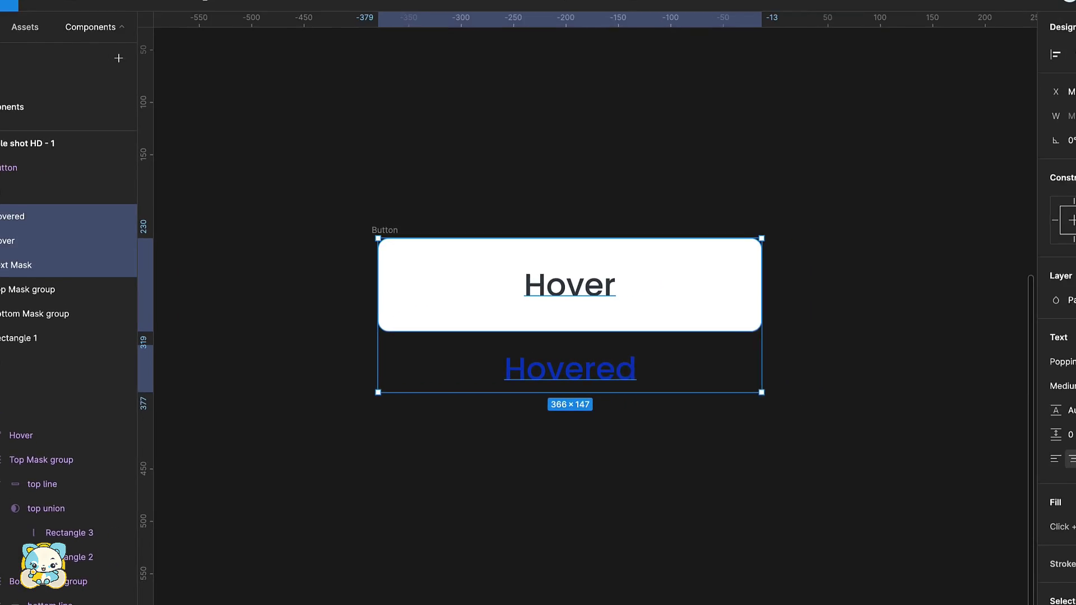
click(555, 19)
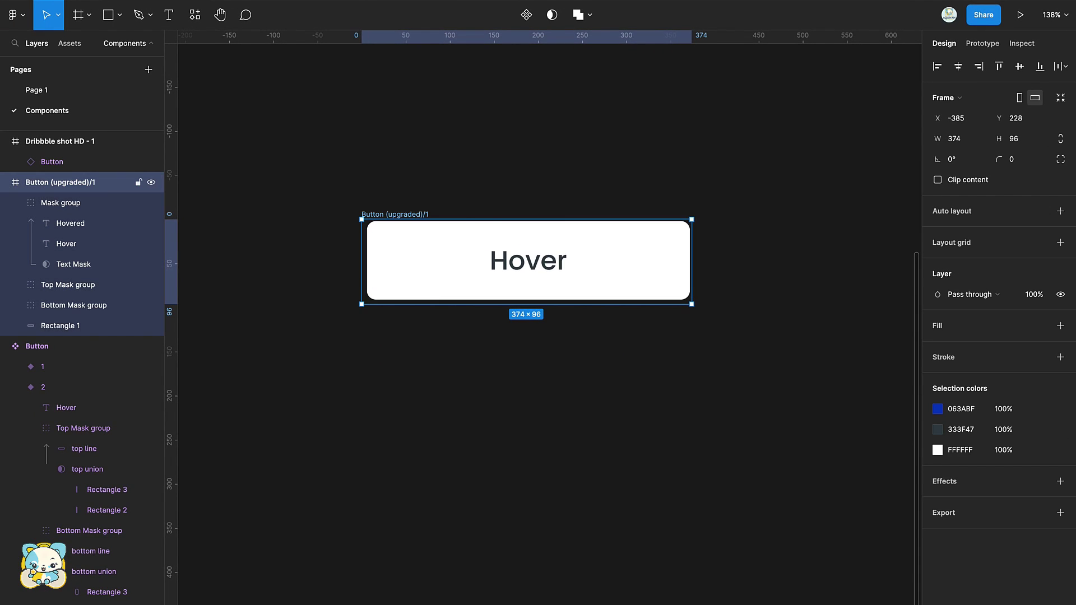
Place a duplicate of the Button (upgraded)/1 frame directly below the original.
scroll(521, 259, right, 2)
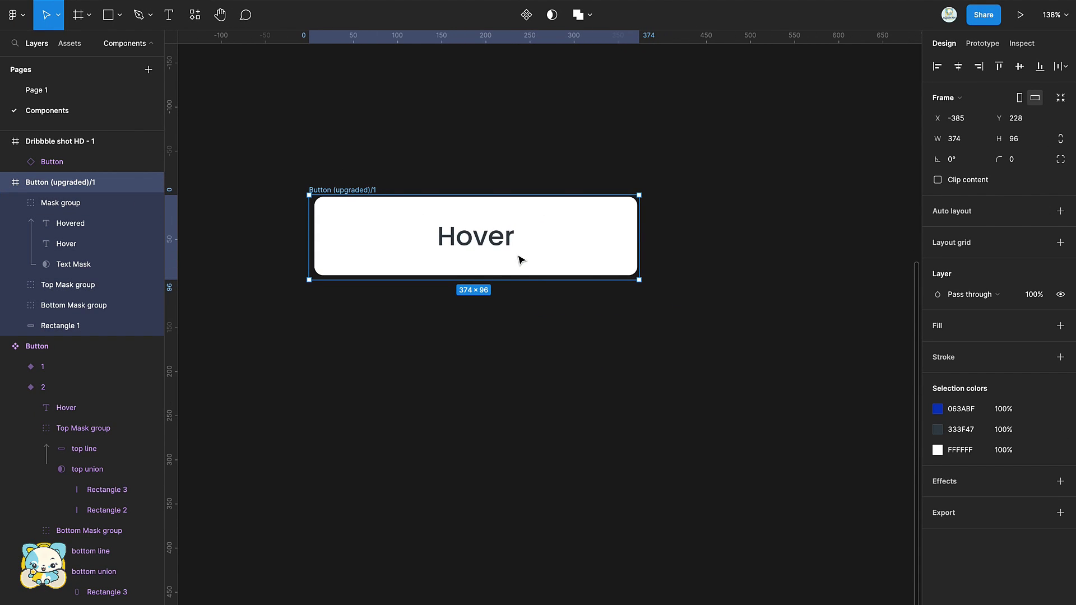
key(alt)
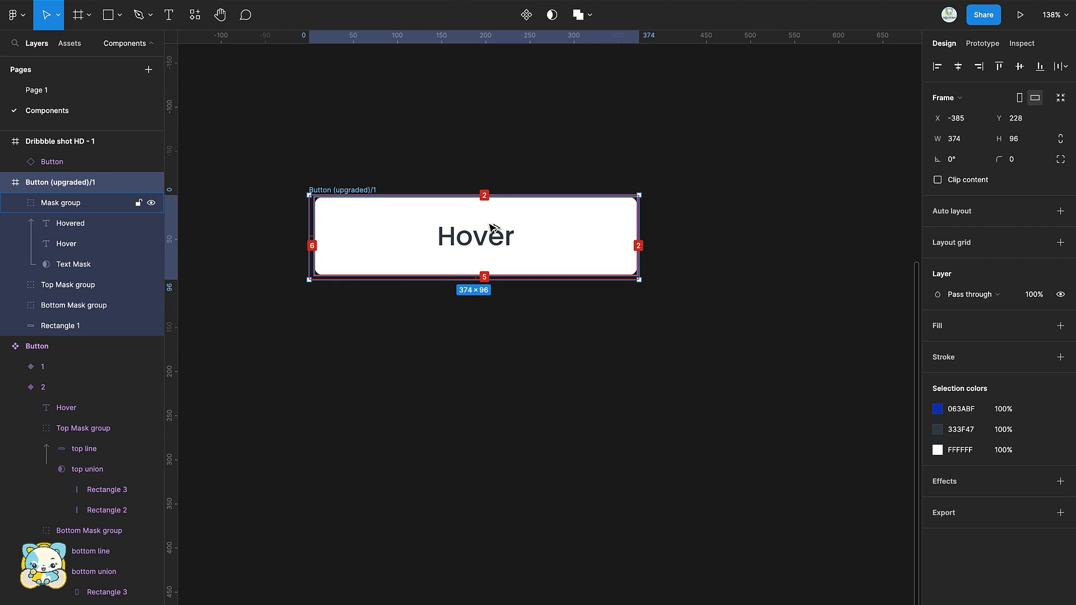
drag(489, 224, 465, 343)
Move the Hovered and Hover texts up together in Button (upgraded)/2 until Hovered is centred in the button.
double_click(465, 344)
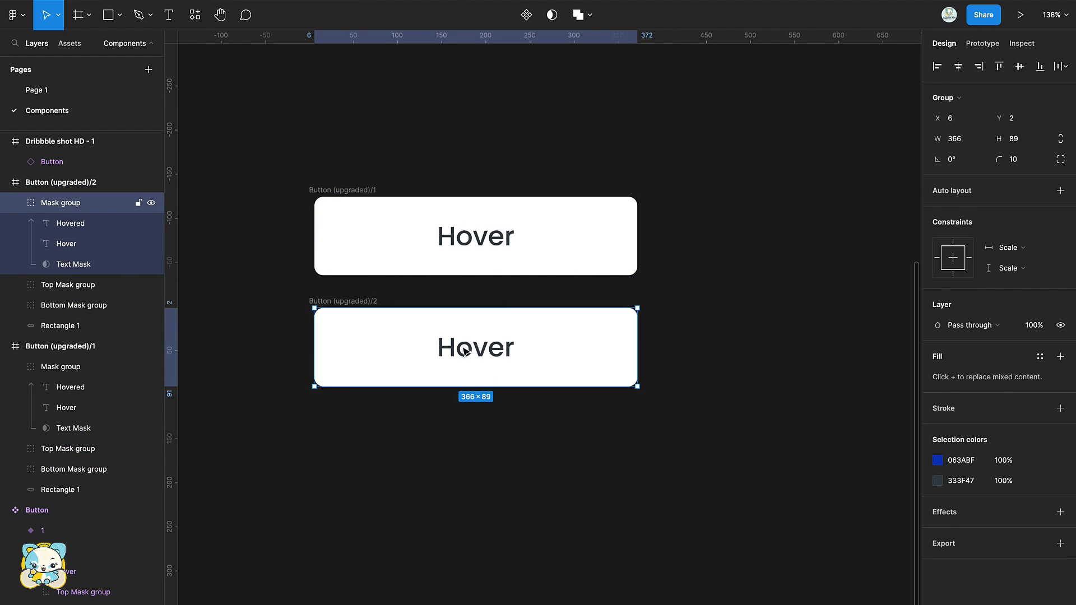
shift+click(84, 224)
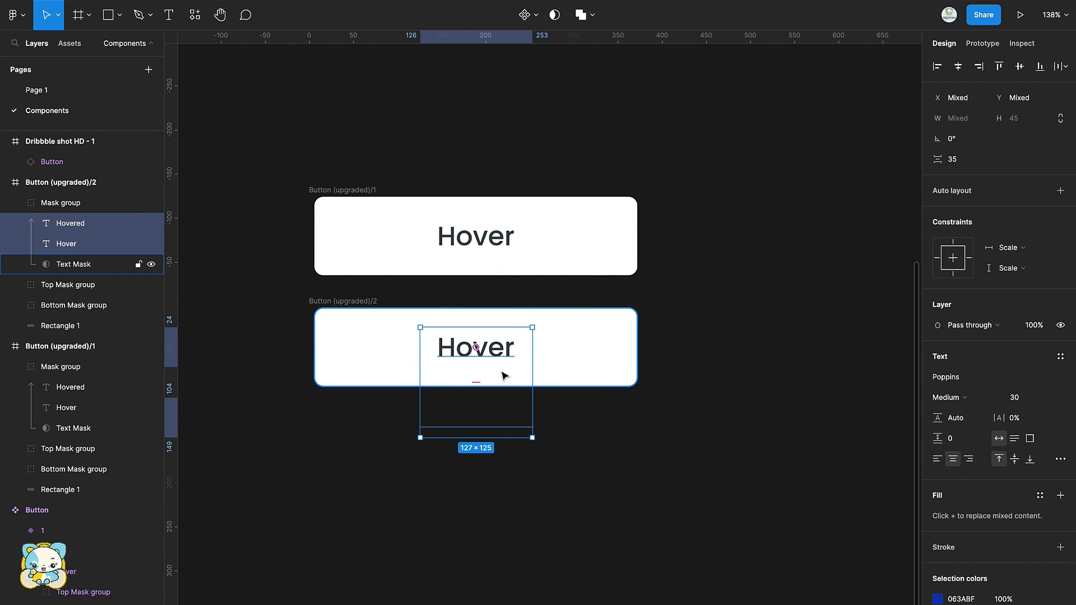
key(shift+Up)
key(shift+Up)
key(shift+Up)
key(shift+Up)
key(shift+Up)
key(shift+Up)
key(shift+Up)
key(shift+Up)
key(shift+Up)
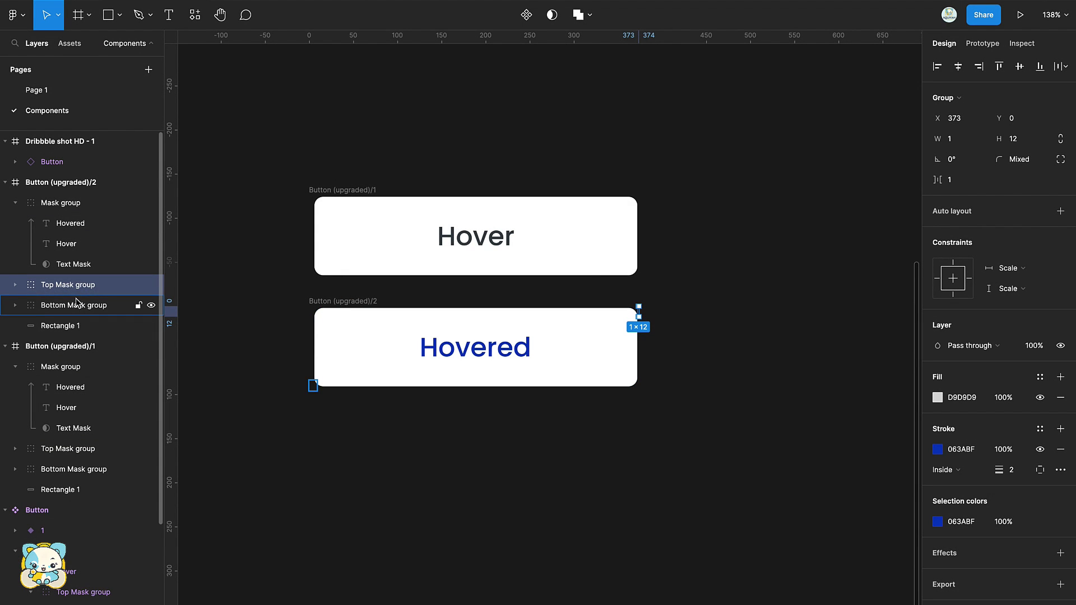
Stretch the top union in Button (upgraded)/2: Rectangle 3 across the upper edge and Rectangle 2 down the right edge to 91 high.
click(15, 285)
click(69, 304)
click(32, 326)
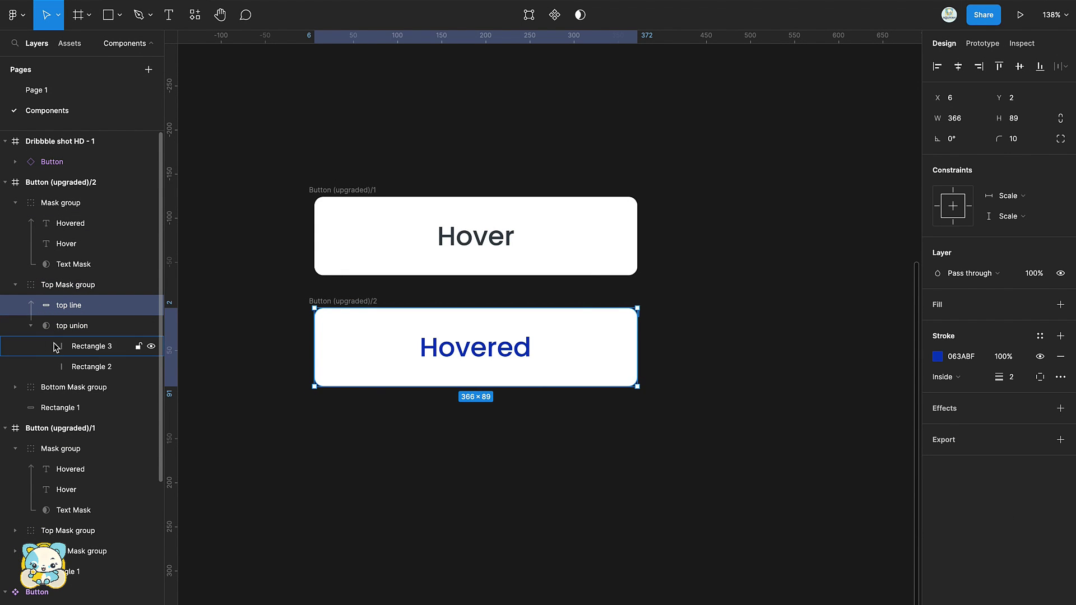
click(92, 345)
drag(638, 312, 355, 312)
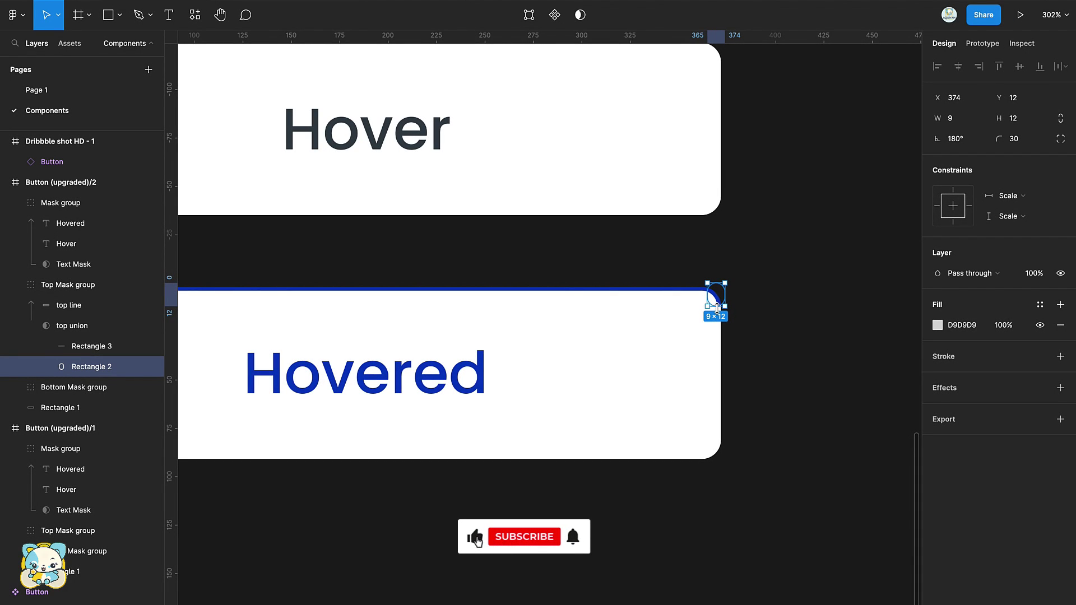
drag(717, 308, 717, 458)
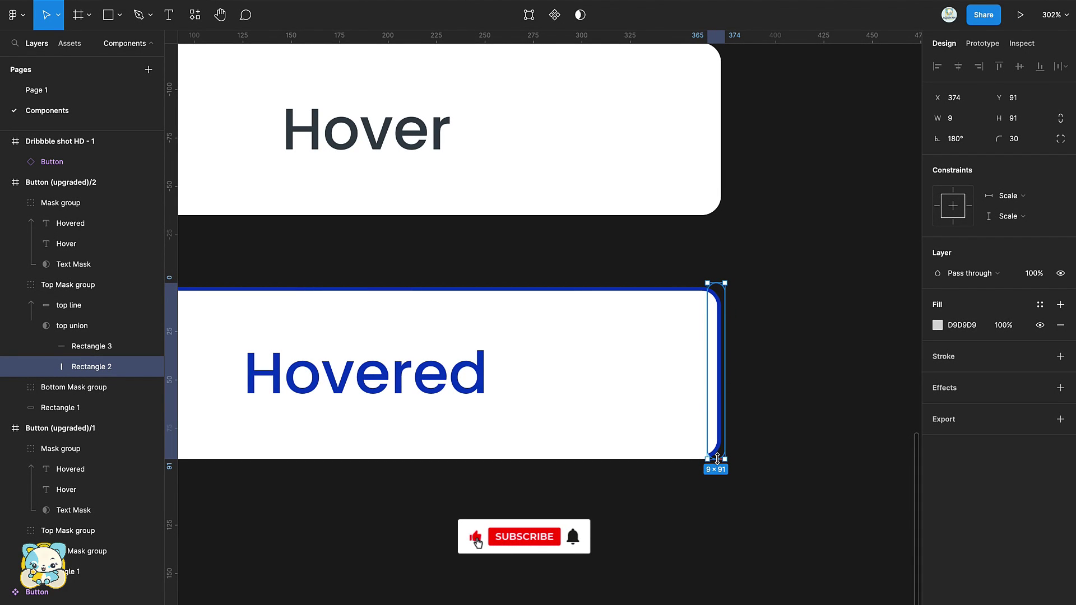
scroll(569, 408, down, 5)
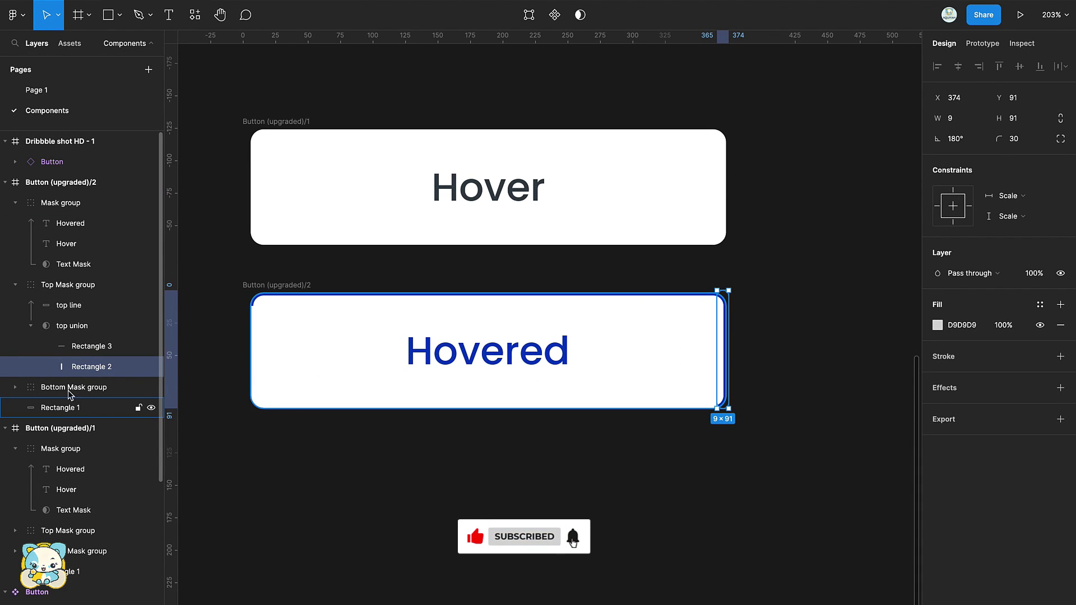
Stretch the bottom union in Button (upgraded)/2: Rectangle 3 along the left edge to 12 × 88 and Rectangle 2 along the lower edge to 374 × 11.
click(15, 285)
click(72, 312)
click(15, 305)
click(31, 346)
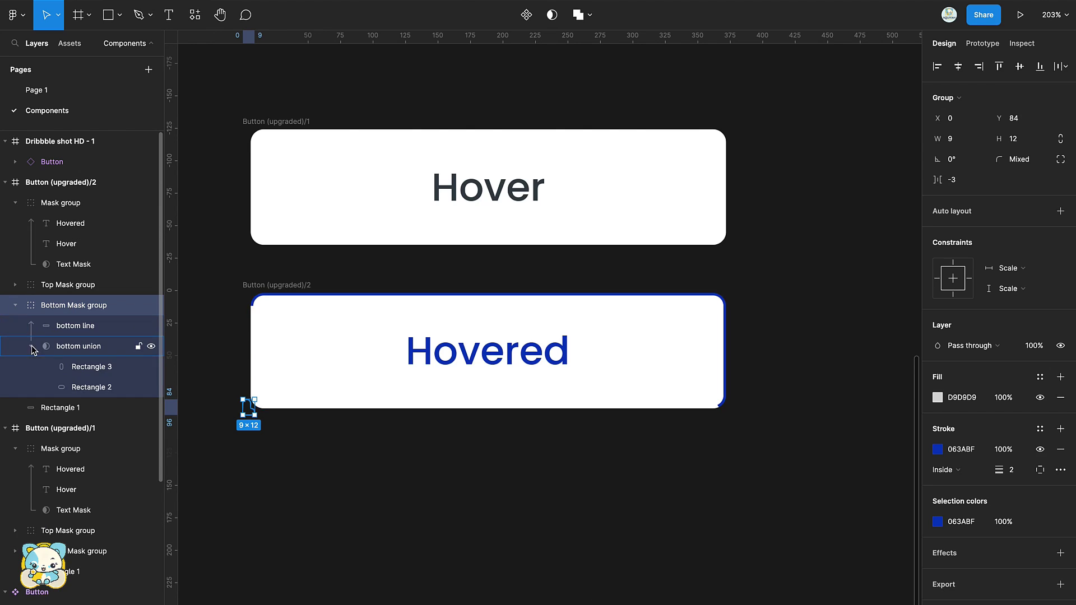
click(91, 372)
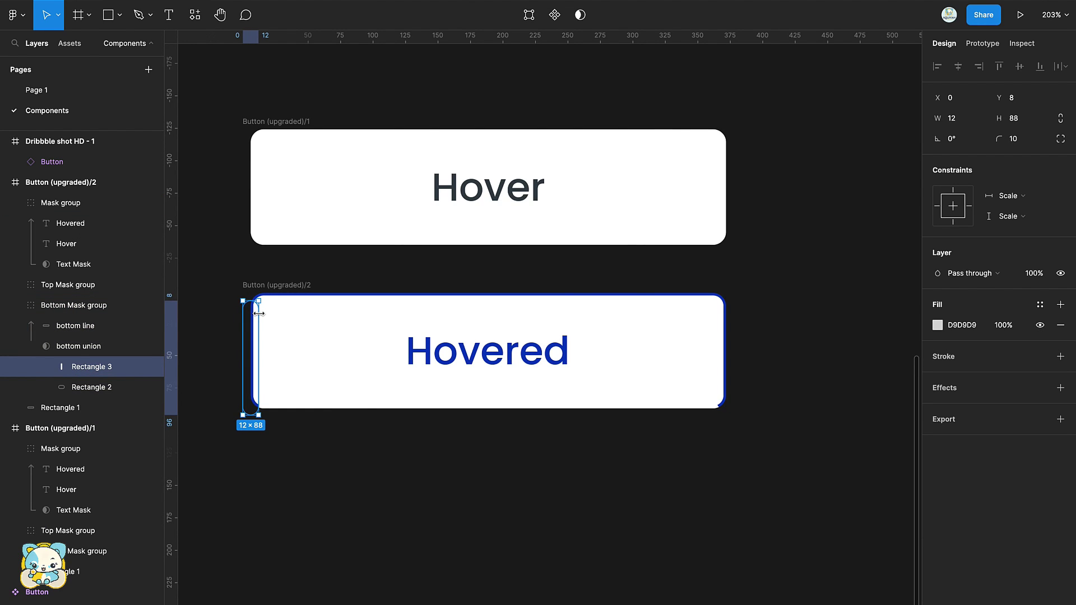
click(89, 391)
drag(249, 408, 724, 423)
drag(623, 395, 622, 402)
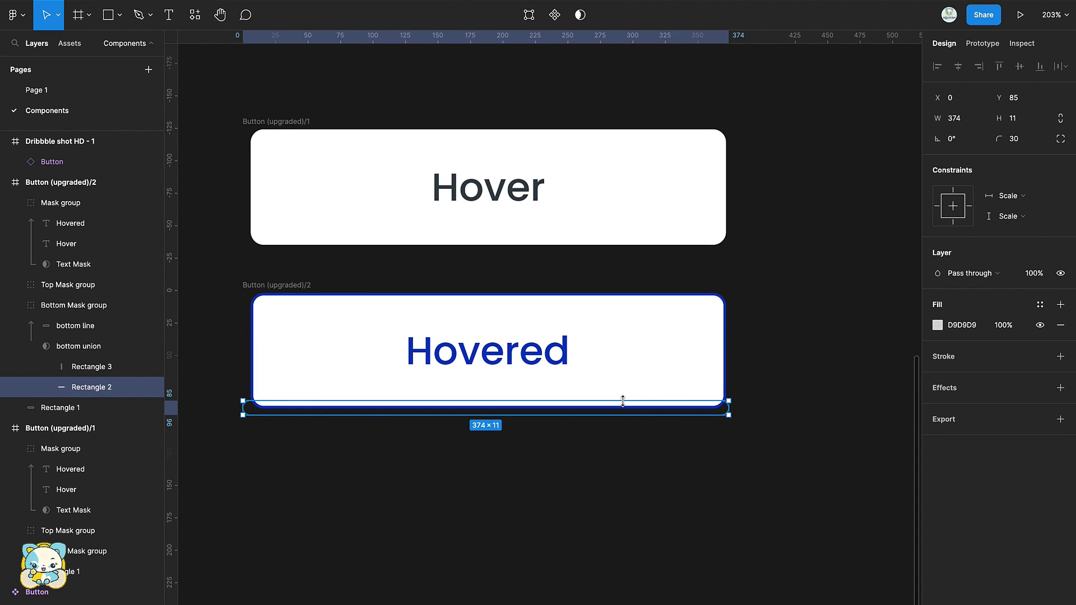
click(515, 507)
Combine the Button (upgraded)/1 and Button (upgraded)/2 frames into a component set.
scroll(515, 507, down, 3)
scroll(515, 507, up, 2)
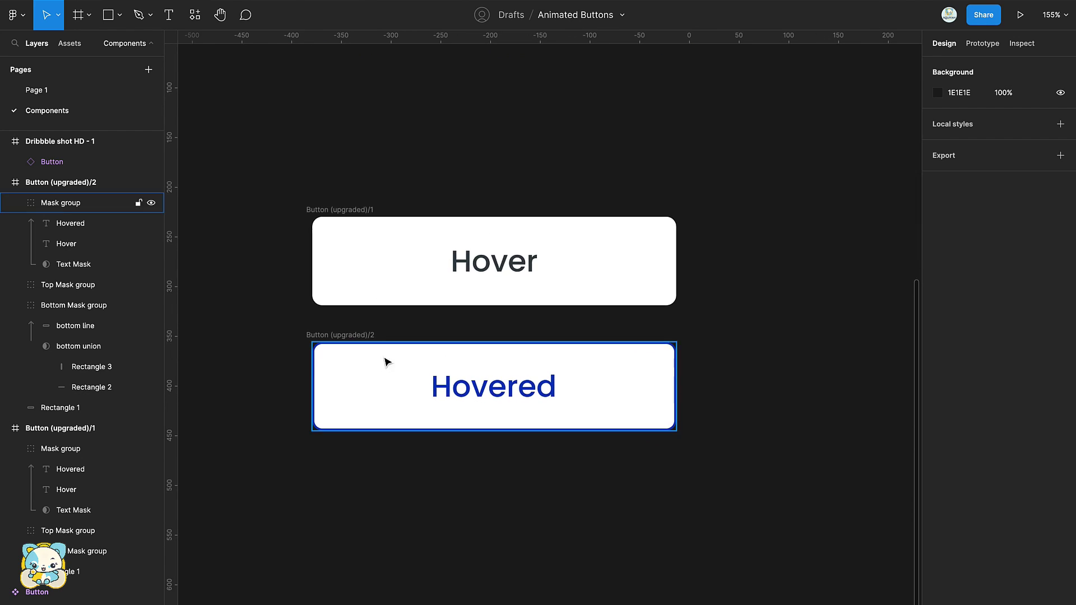
click(360, 212)
shift+click(336, 337)
click(536, 14)
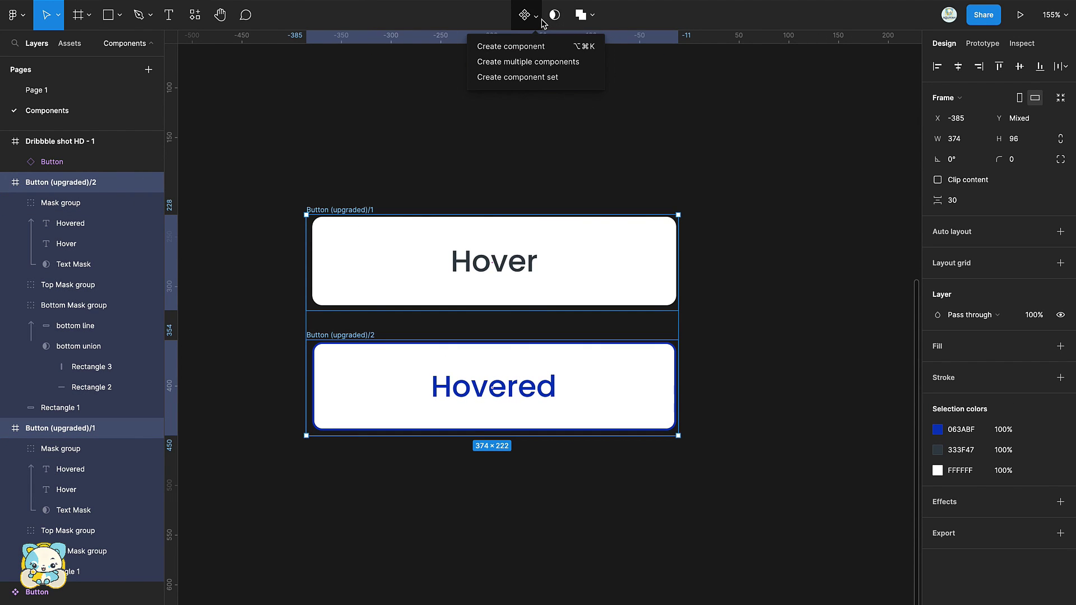
click(535, 75)
Add a While hovering prototype interaction from the Hover variant to the Hovered variant.
click(552, 269)
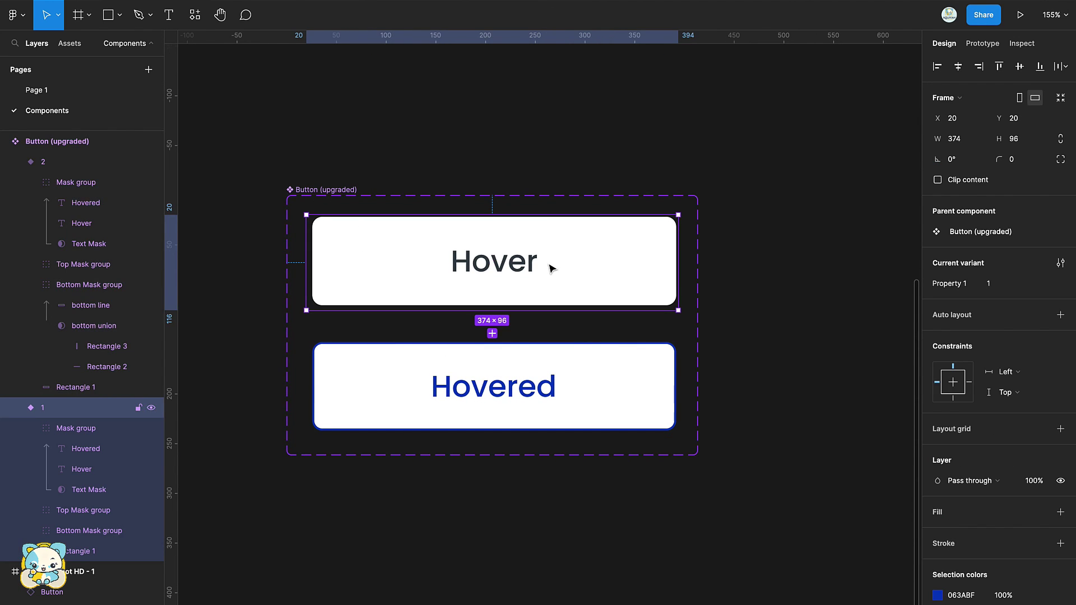
click(986, 43)
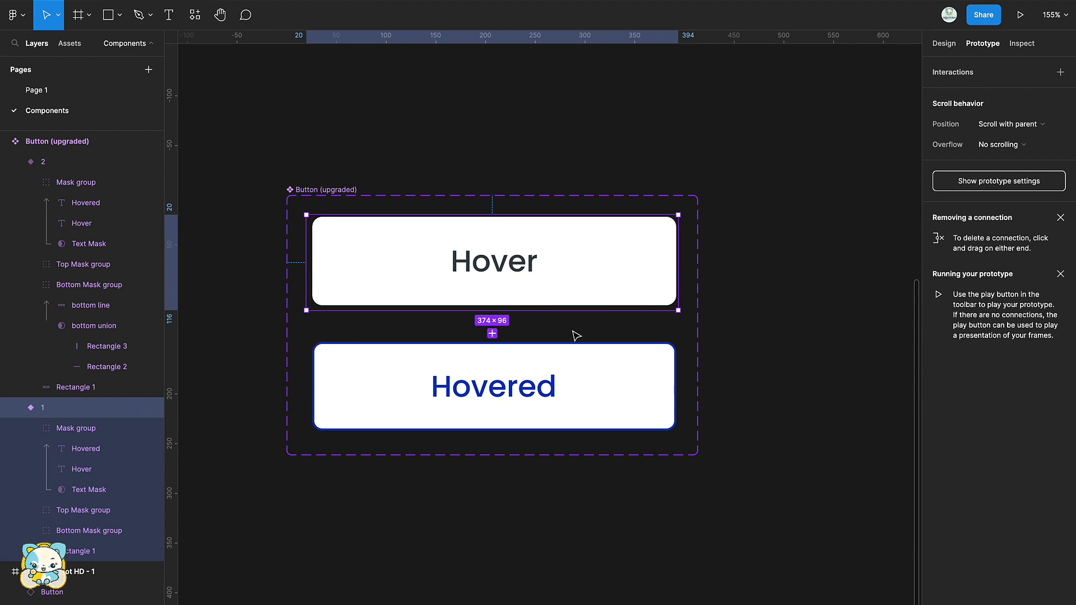
drag(492, 311, 495, 362)
click(818, 124)
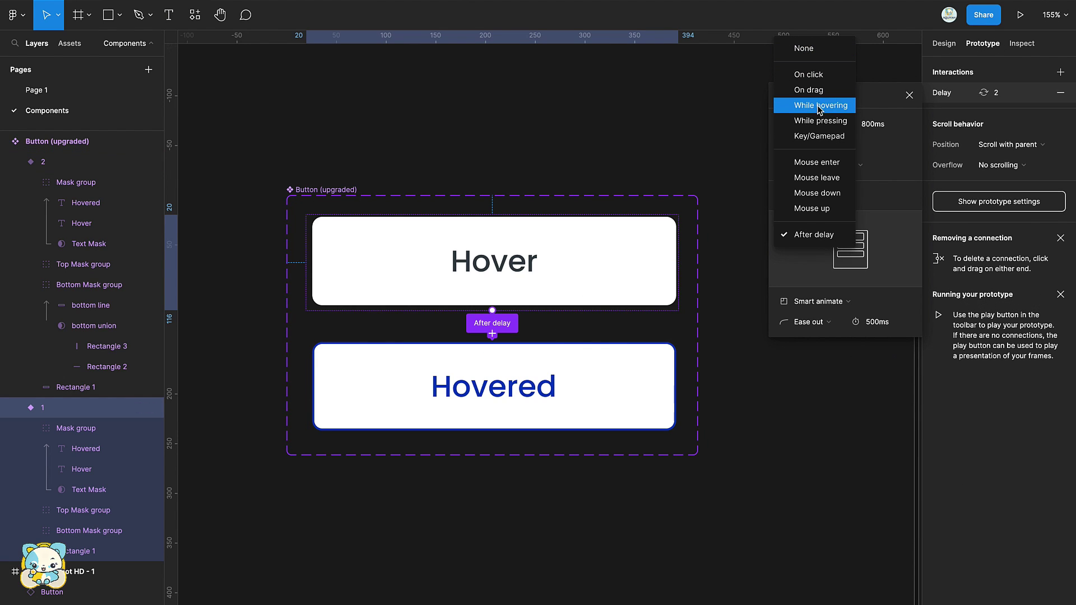
click(819, 108)
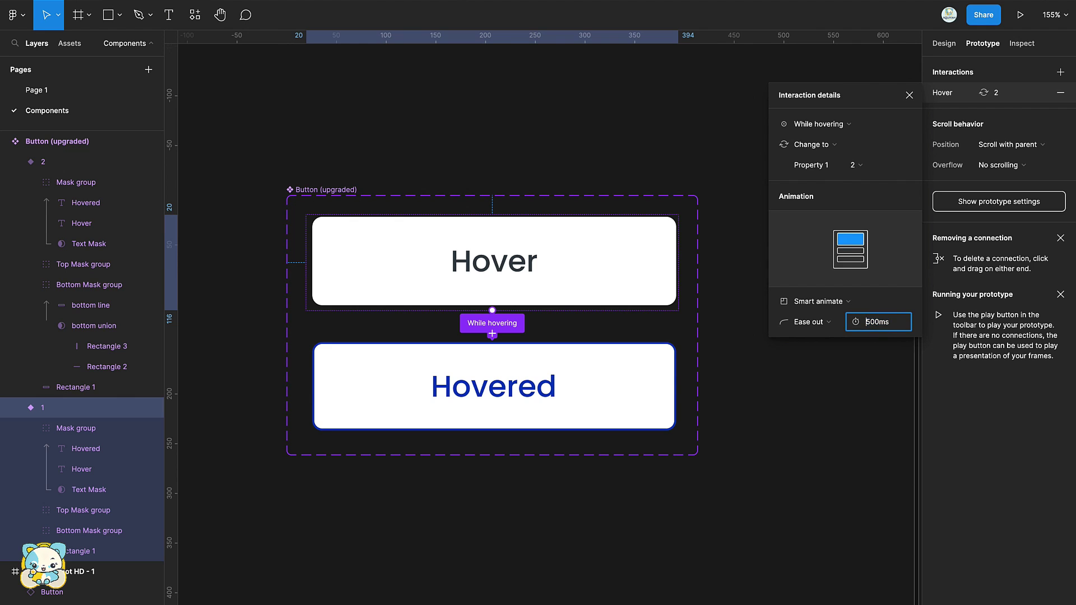